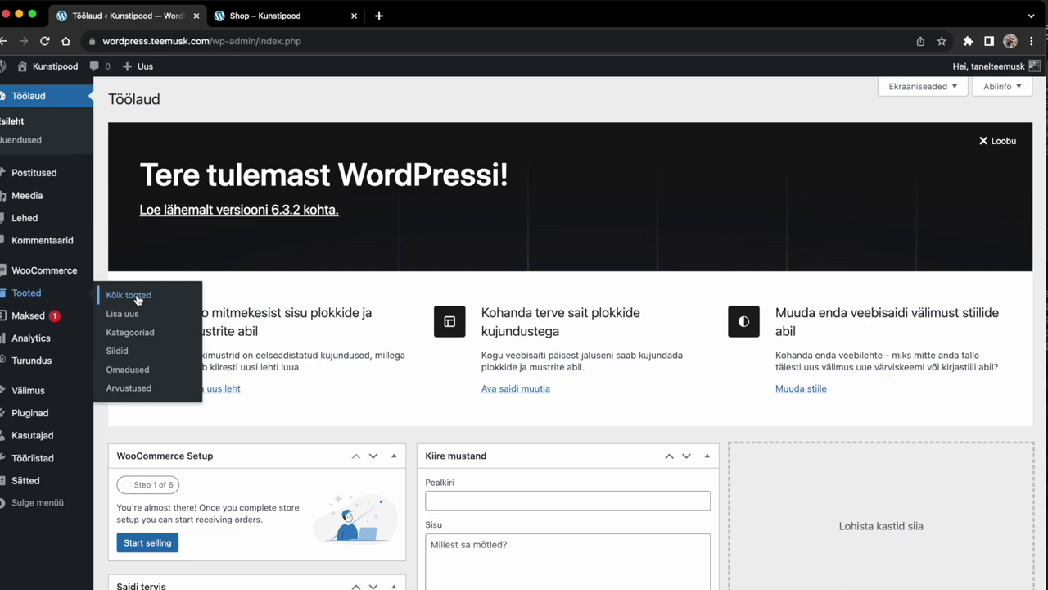
Step: Open the Tooted product list, then start a new product via + Uus > Toode
{"action": "left_click", "coordinate": [140, 297]}
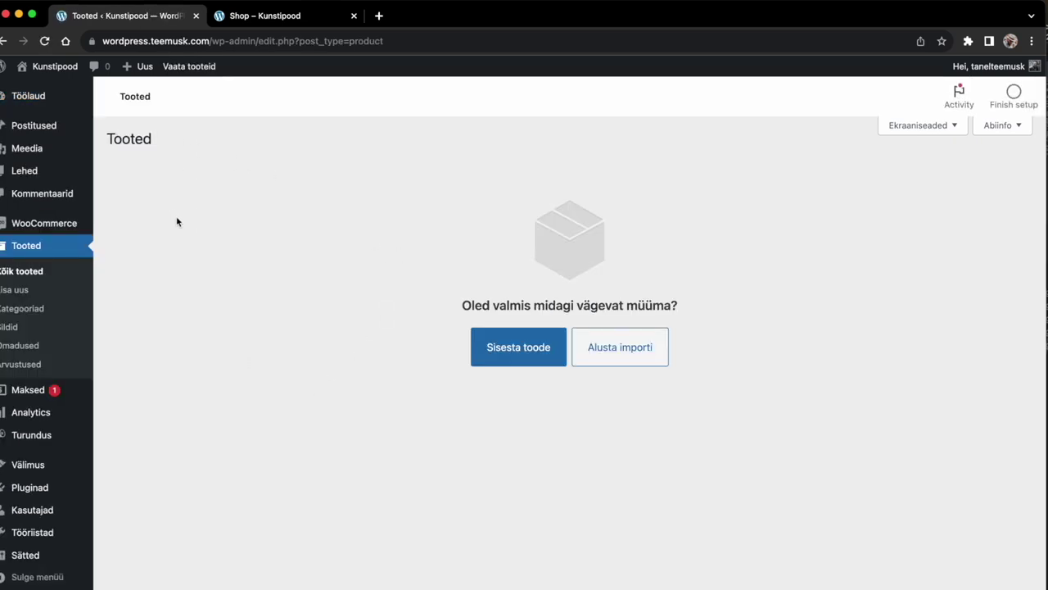
{"action": "mouse_move", "coordinate": [144, 70]}
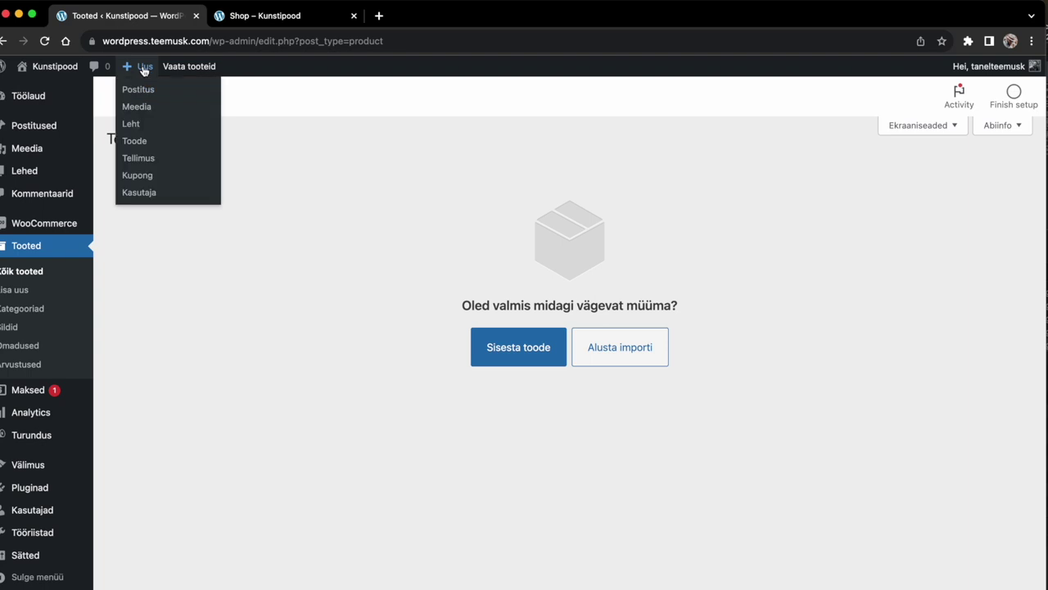
{"action": "left_click", "coordinate": [139, 147]}
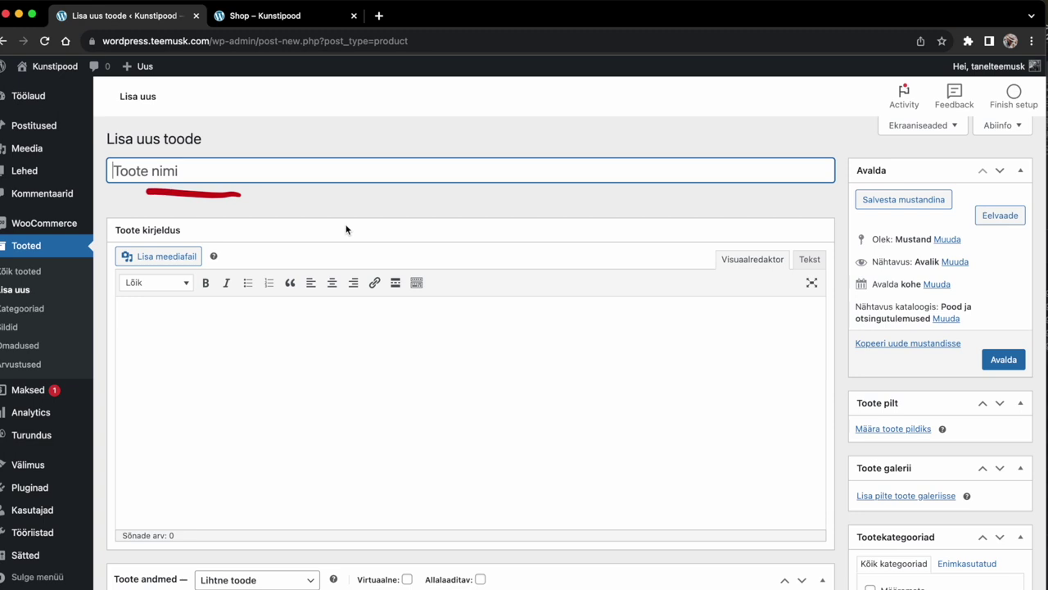
Step: Enter 'Lõvi' as the product title and move down the form
{"action": "type", "text": "L"}
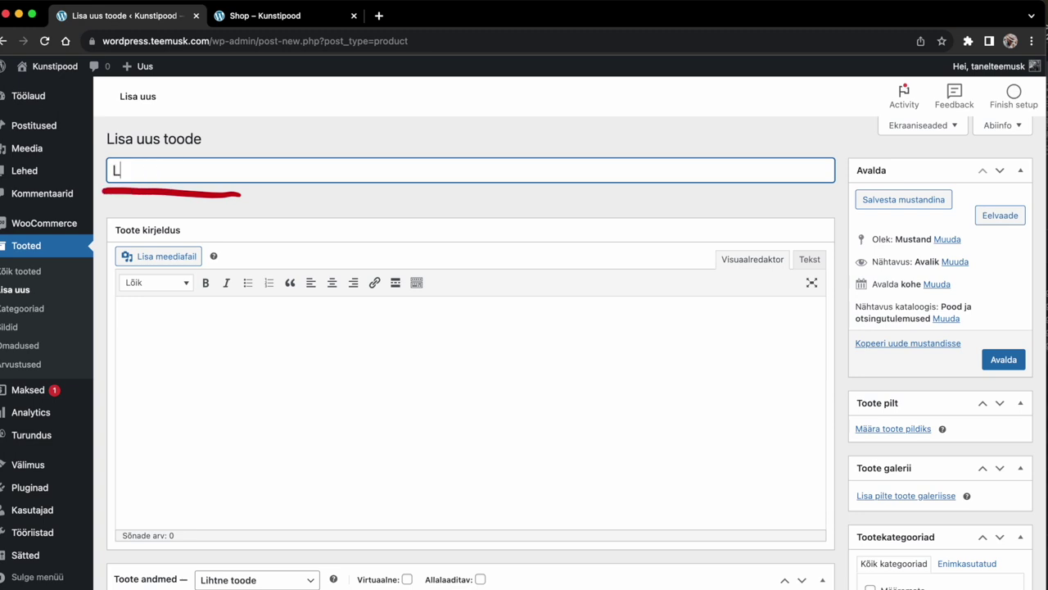
{"action": "type", "text": "õvi"}
{"action": "left_click", "coordinate": [237, 401]}
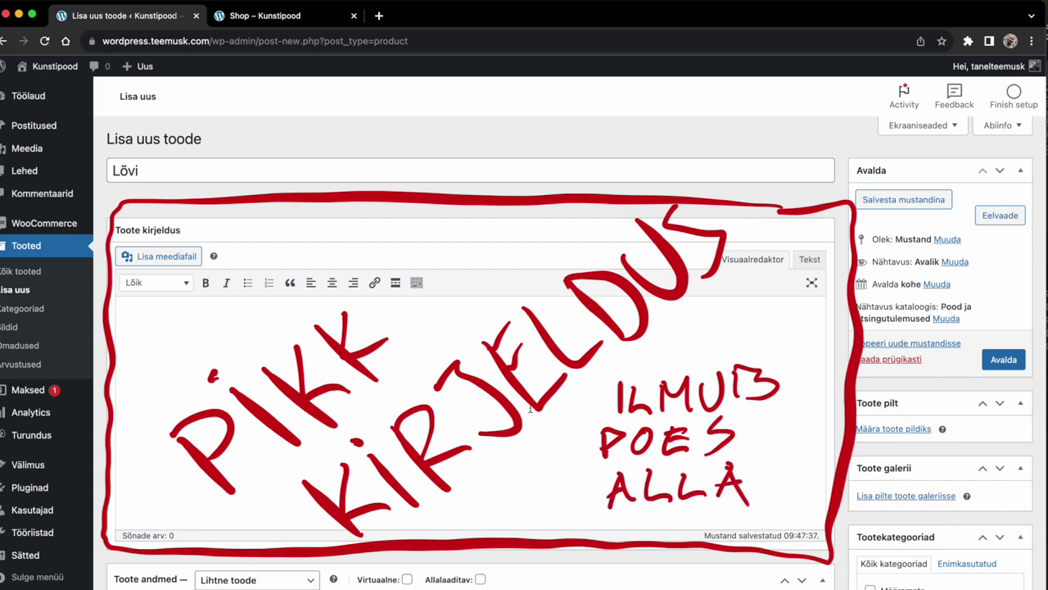
{"action": "scroll", "coordinate": [530, 409], "scroll_direction": "down", "scroll_amount": 10}
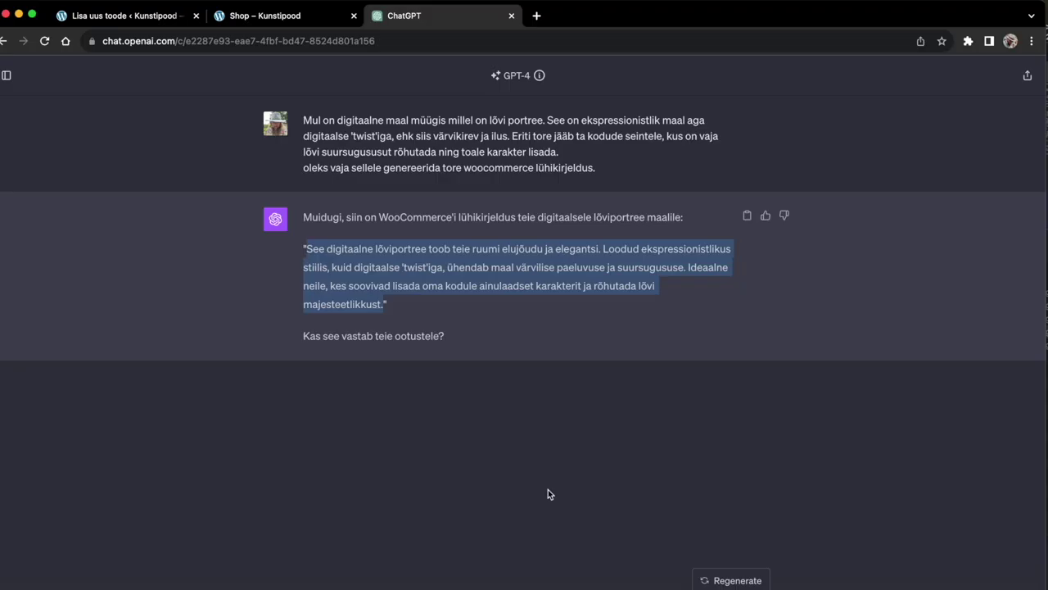
Step: Paste ChatGPT's short text into Toote lühikirjeldus and its long reply into Toote kirjeldus
{"action": "left_click", "coordinate": [138, 22]}
{"action": "type", "text": "See digitaalne lõviportree toob teie ruumi elujõudu ja elegantsi. Loodud ekspressionistlikus stiilis, kuid digitaalse 'twist'iga, ühendab maal värvilise paeluvuse ja suursugususe. Ideaalne neile, kes soovivad lisada oma kodule ainulaadset karakterit ja rõhutada lõvi majesteetlikkust."}
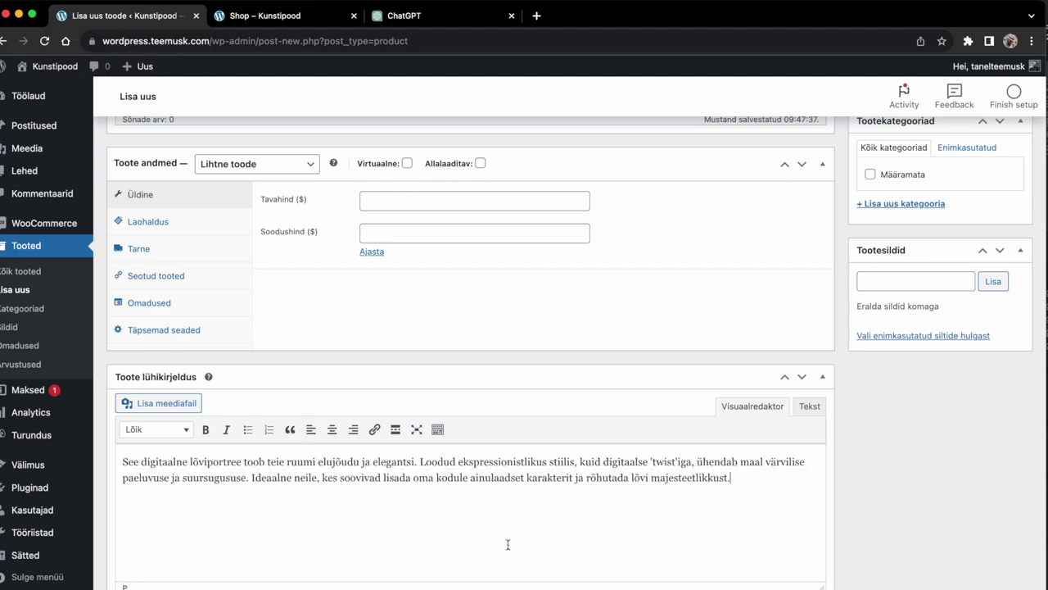
{"action": "key", "text": "cmd+3"}
{"action": "right_click", "coordinate": [433, 317]}
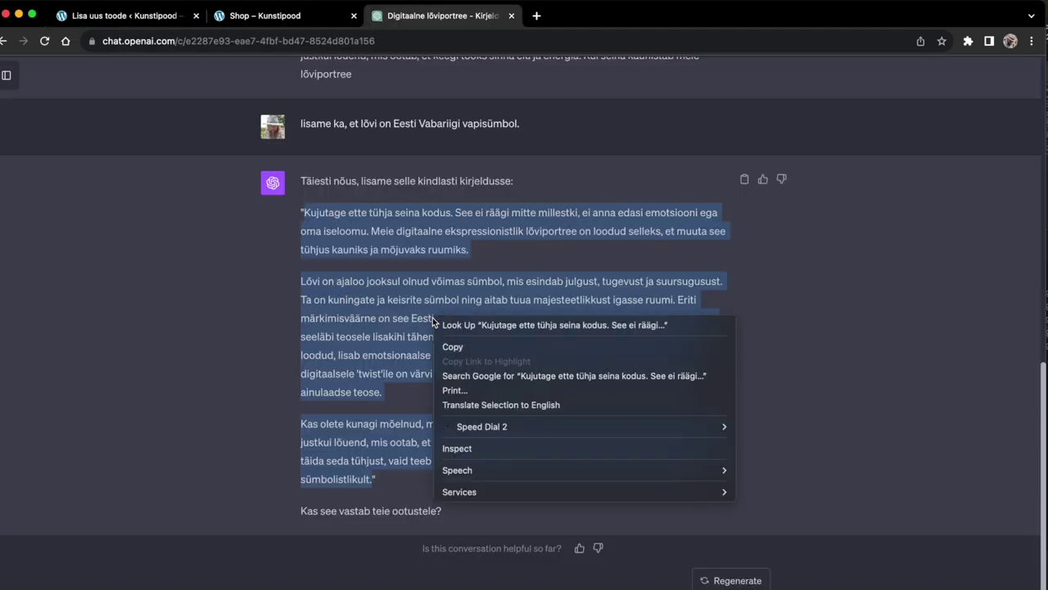
{"action": "left_click", "coordinate": [477, 340]}
{"action": "left_click", "coordinate": [131, 22]}
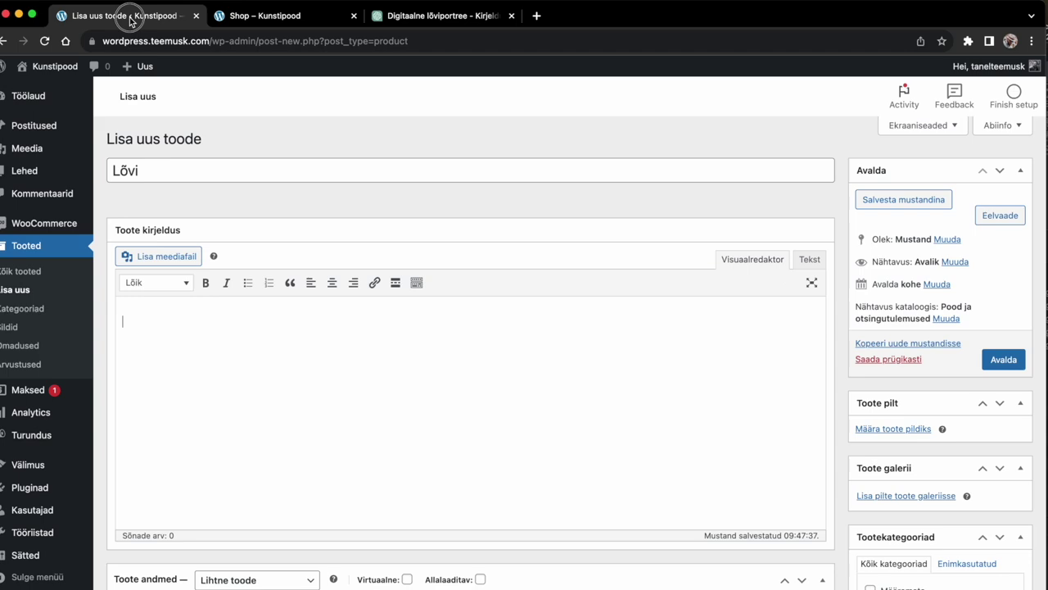
{"action": "left_click", "coordinate": [468, 301]}
{"action": "key", "text": "cmd+v"}
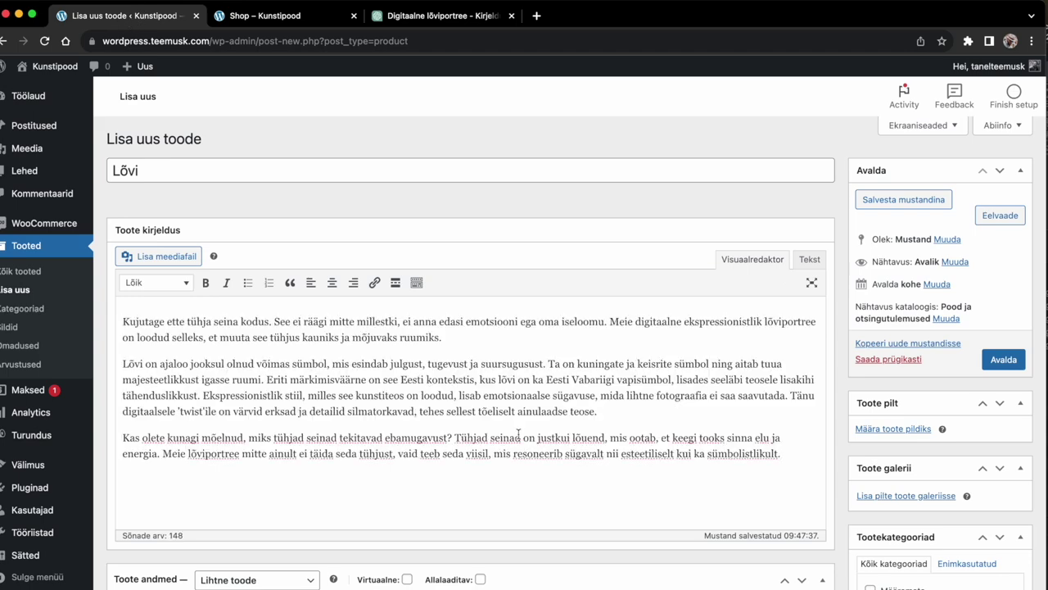
Step: Keep the product type in Toote andmed as Lihtne toode
{"action": "scroll", "coordinate": [627, 380], "scroll_direction": "down", "scroll_amount": 5}
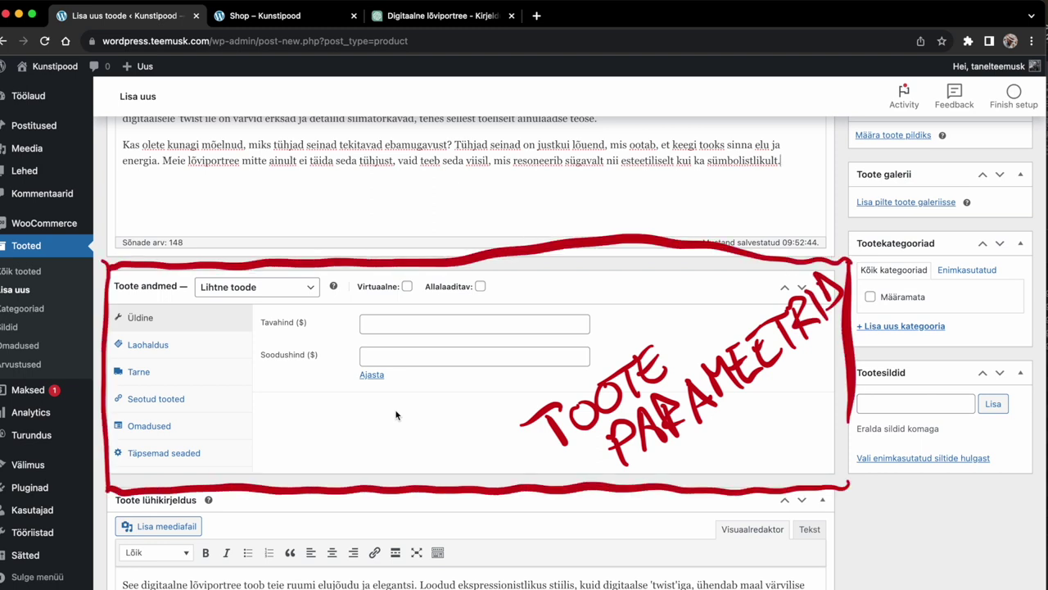
{"action": "key", "text": "Tab"}
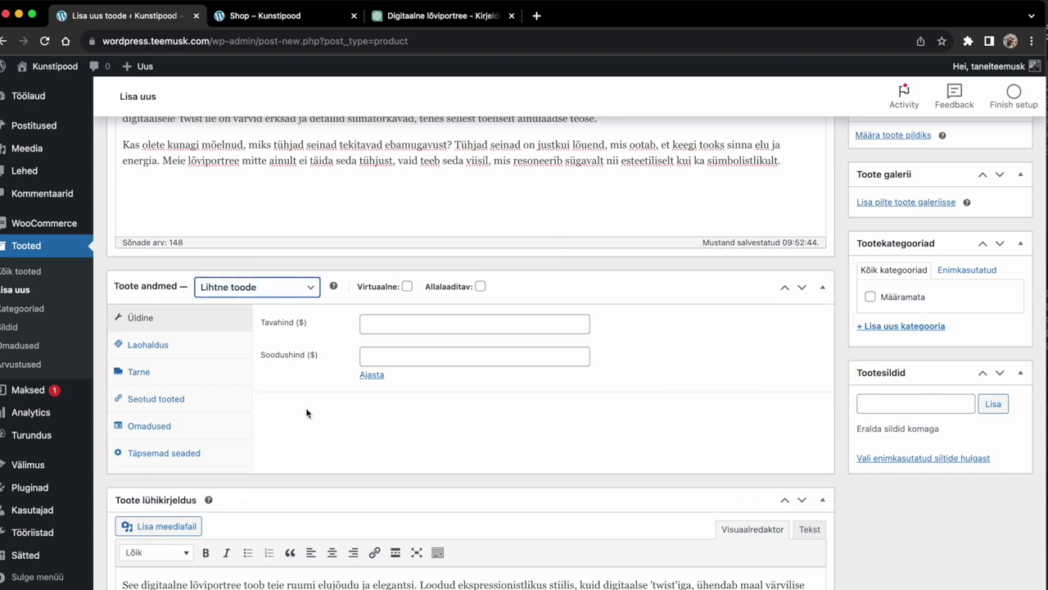
{"action": "left_click", "coordinate": [313, 293]}
{"action": "left_click", "coordinate": [300, 292]}
Step: Set the regular price Tavahind to 59 and the sale price Soodushind to 49
{"action": "left_click", "coordinate": [392, 324]}
{"action": "type", "text": "59"}
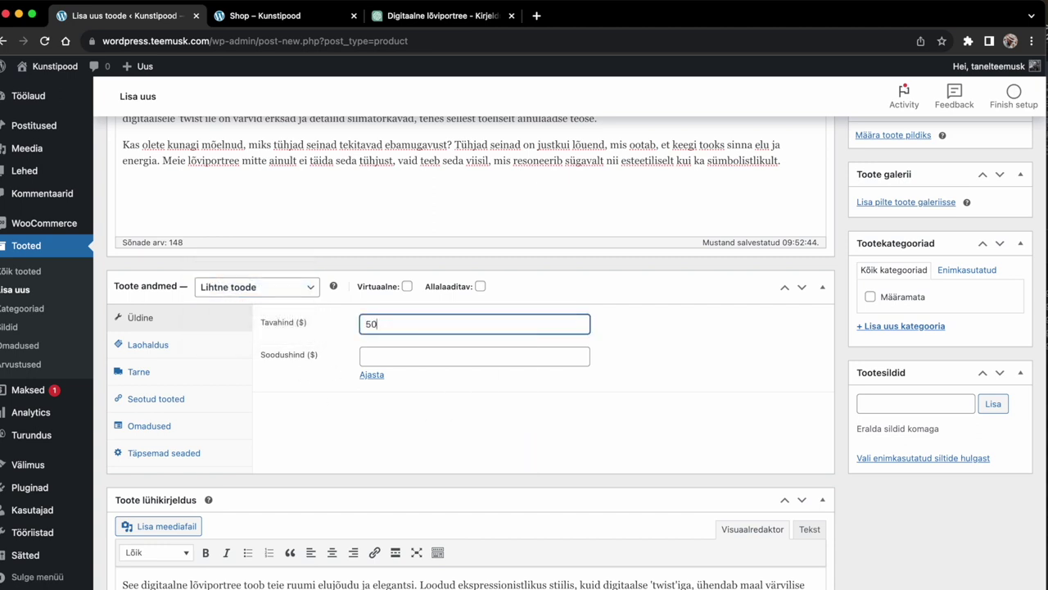
{"action": "key", "text": "BackSpace"}
{"action": "type", "text": "9"}
{"action": "left_click", "coordinate": [394, 355]}
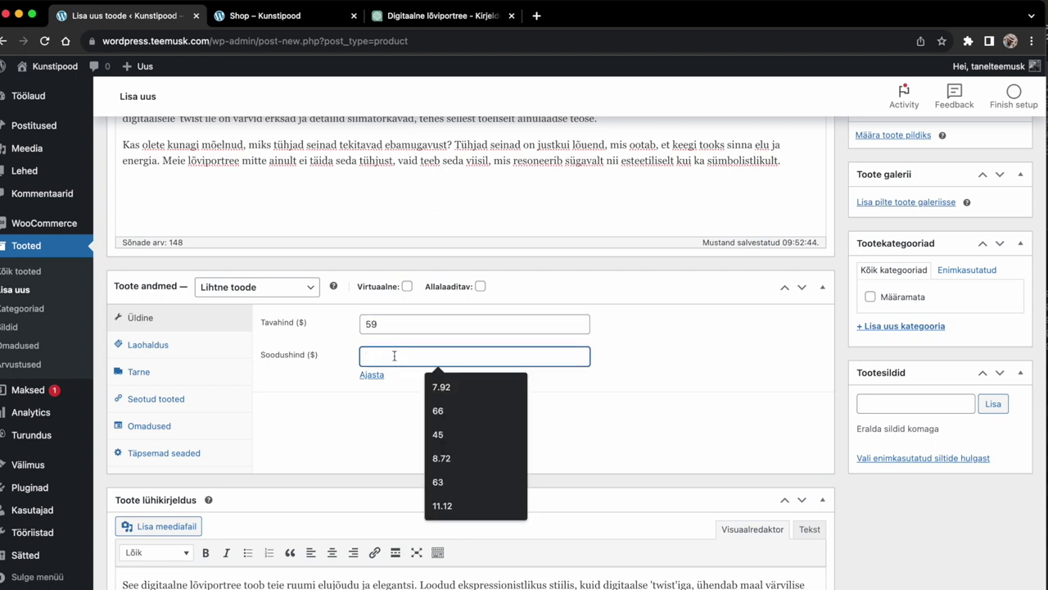
{"action": "type", "text": "49"}
{"action": "left_click", "coordinate": [330, 404]}
{"action": "left_click", "coordinate": [141, 347]}
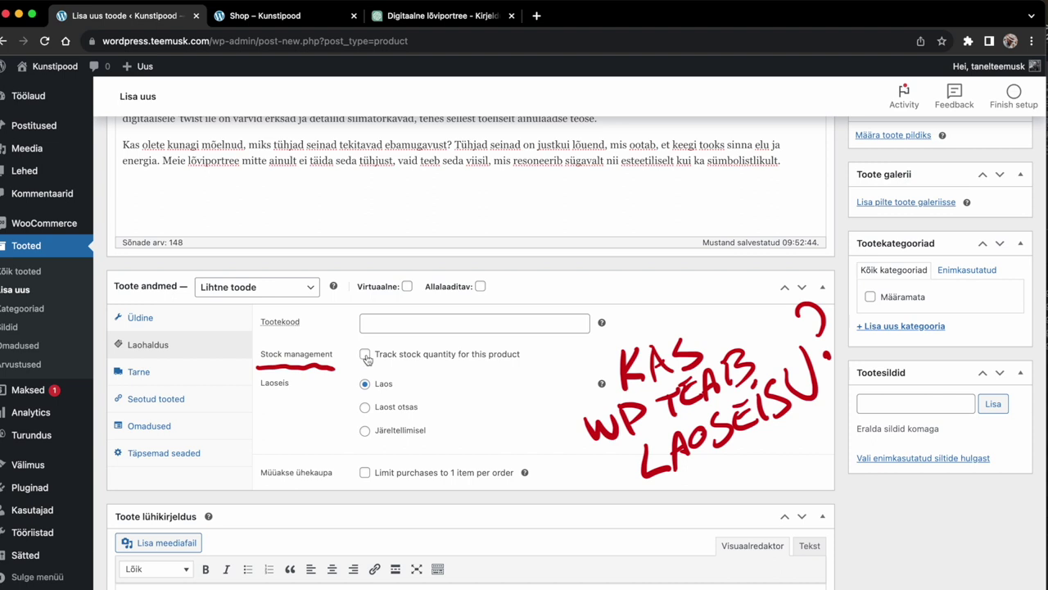
Step: Turn on stock tracking and raise the stock quantity to 5
{"action": "left_click", "coordinate": [365, 354]}
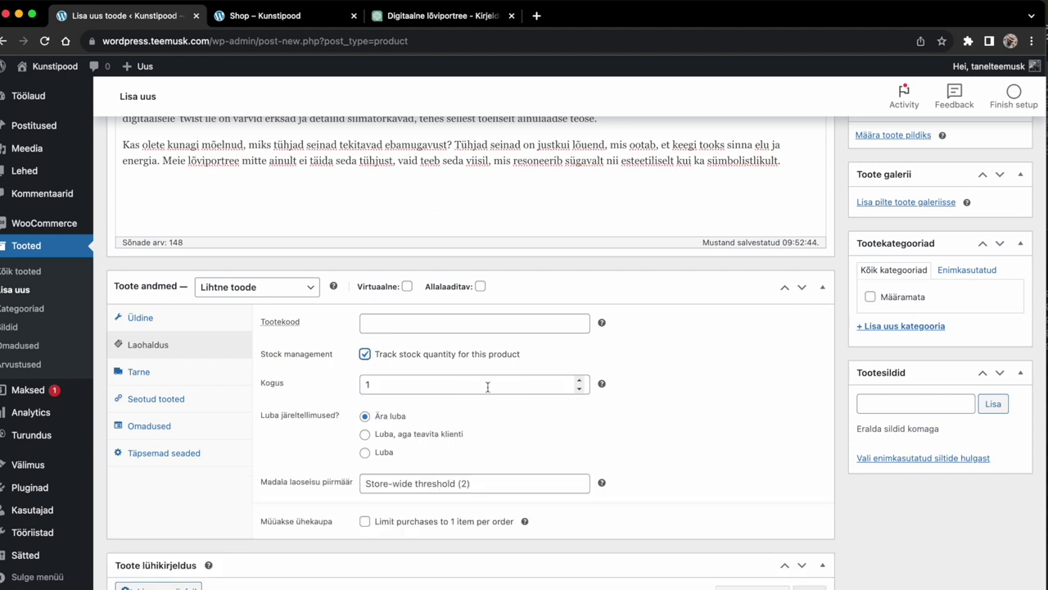
{"action": "left_click", "coordinate": [580, 381]}
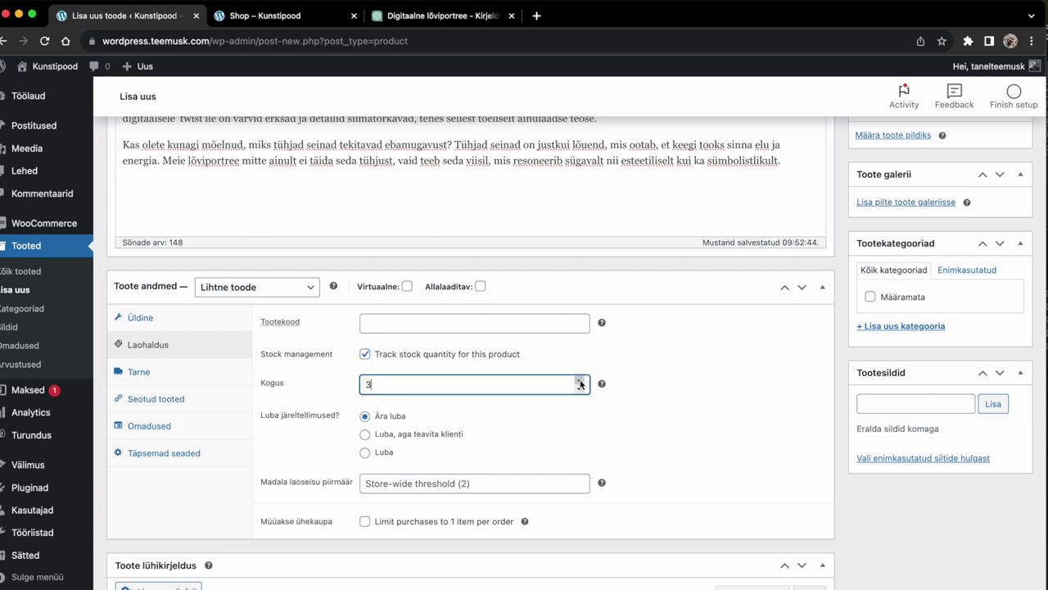
{"action": "left_click", "coordinate": [580, 381]}
{"action": "left_click", "coordinate": [580, 381]}
{"action": "left_click", "coordinate": [579, 381]}
{"action": "left_click", "coordinate": [629, 429]}
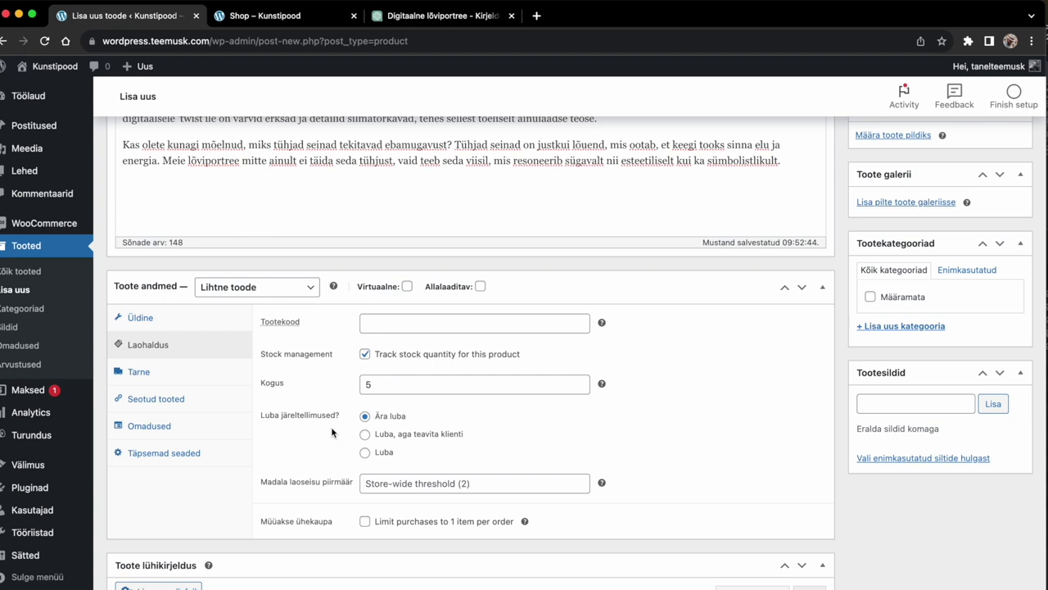
Step: Set a low-stock threshold of 1, then uncheck stock-quantity tracking again
{"action": "scroll", "coordinate": [332, 432], "scroll_direction": "down", "scroll_amount": 1}
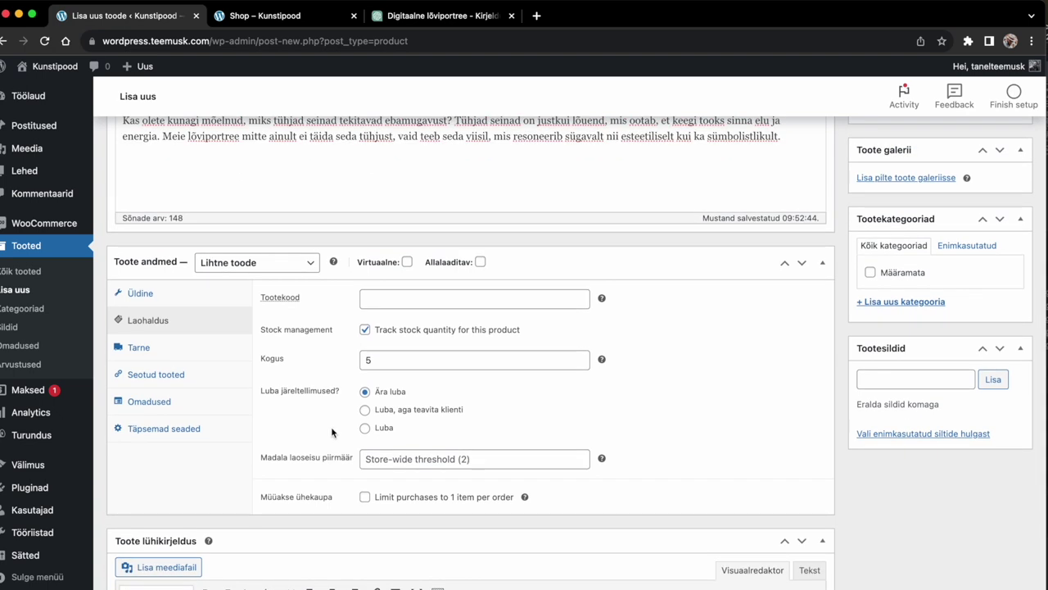
{"action": "scroll", "coordinate": [339, 466], "scroll_direction": "up", "scroll_amount": 1}
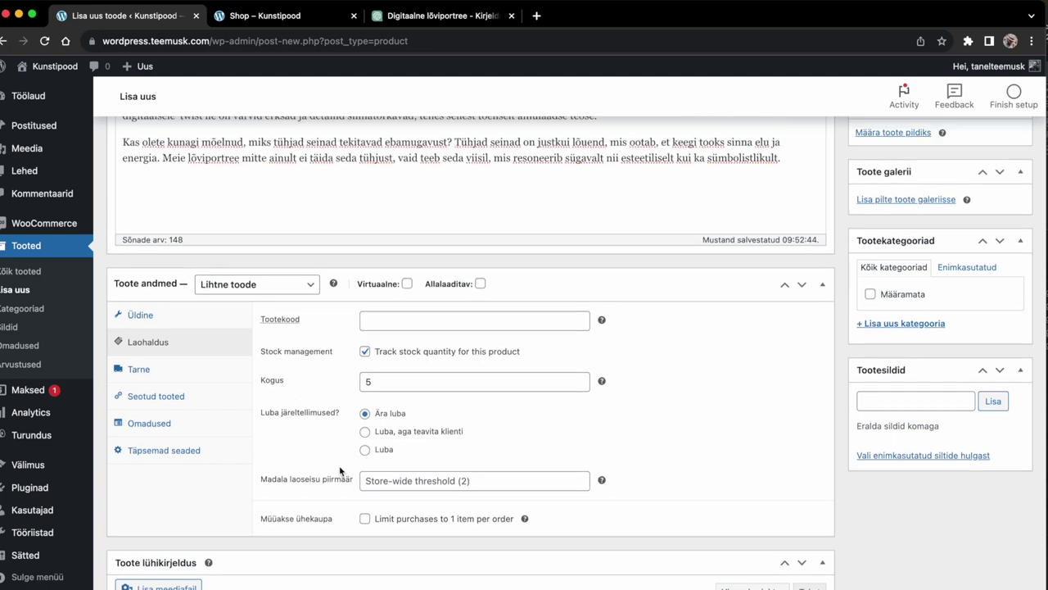
{"action": "scroll", "coordinate": [339, 465], "scroll_direction": "down", "scroll_amount": 2}
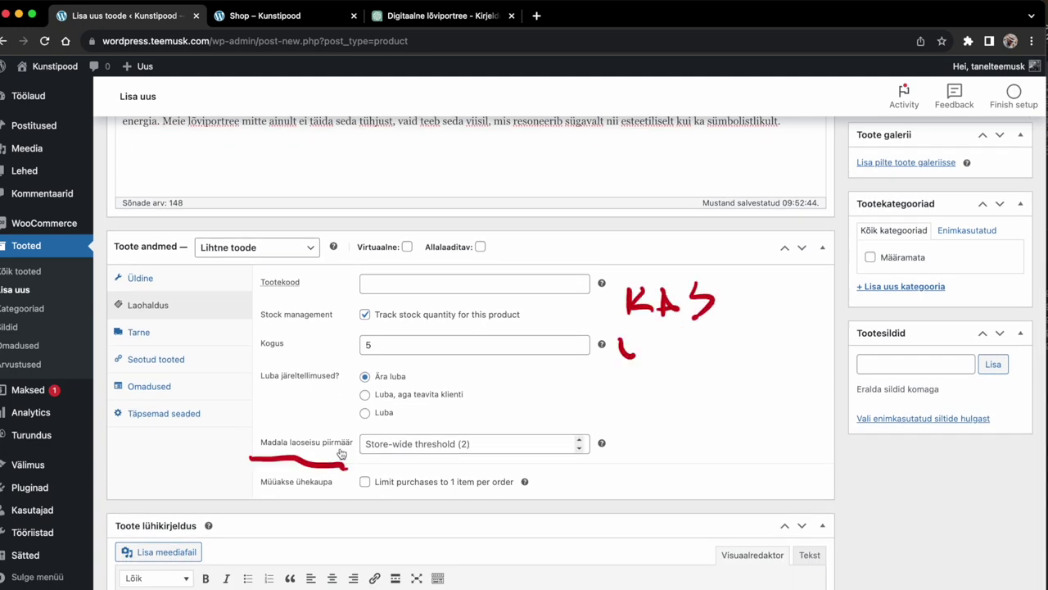
{"action": "mouse_move", "coordinate": [602, 443]}
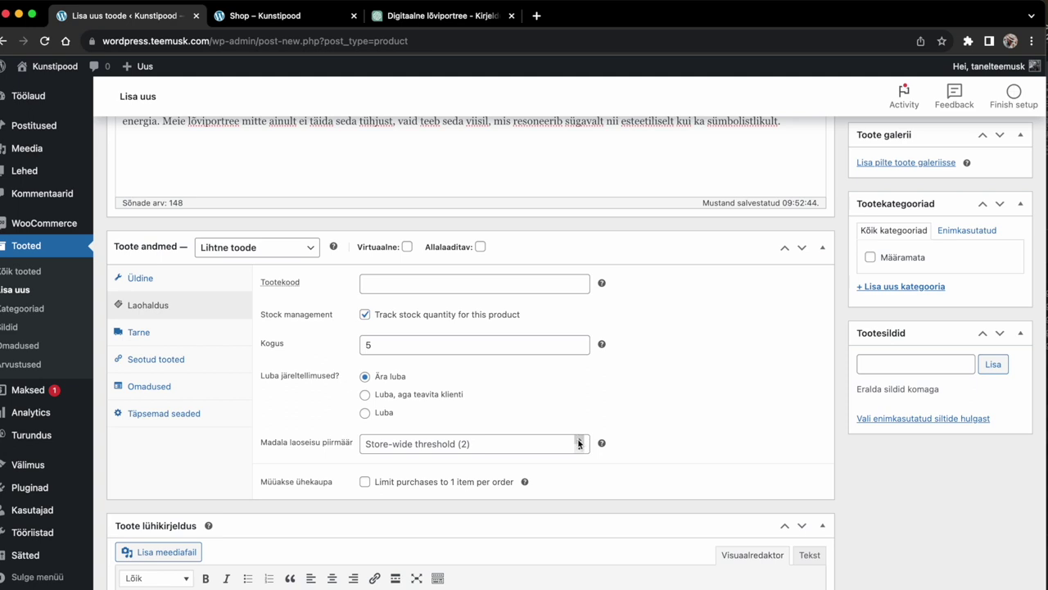
{"action": "left_click", "coordinate": [579, 439]}
{"action": "left_click", "coordinate": [333, 469]}
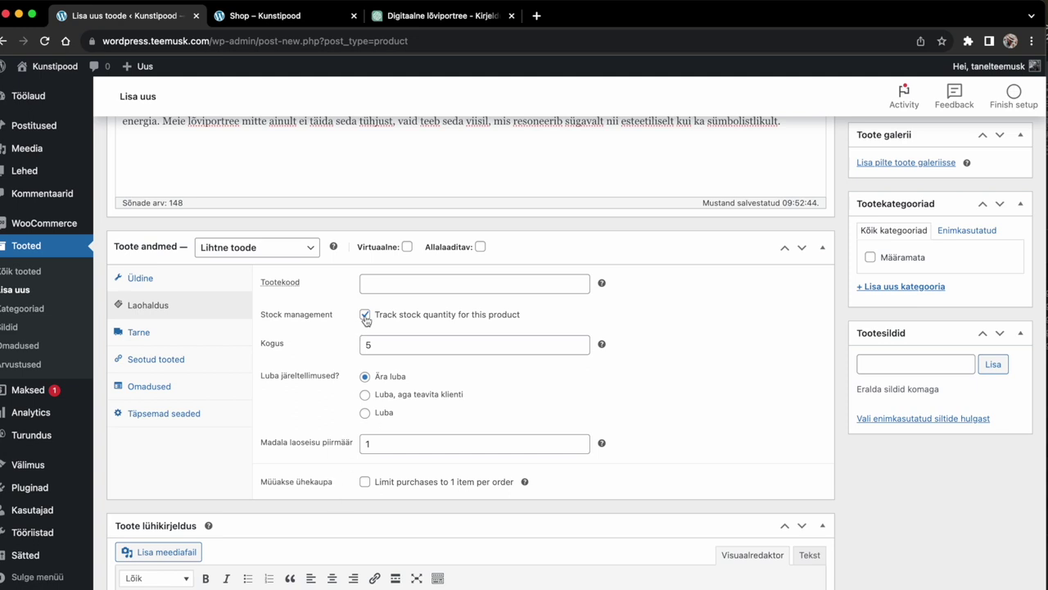
{"action": "left_click", "coordinate": [365, 316]}
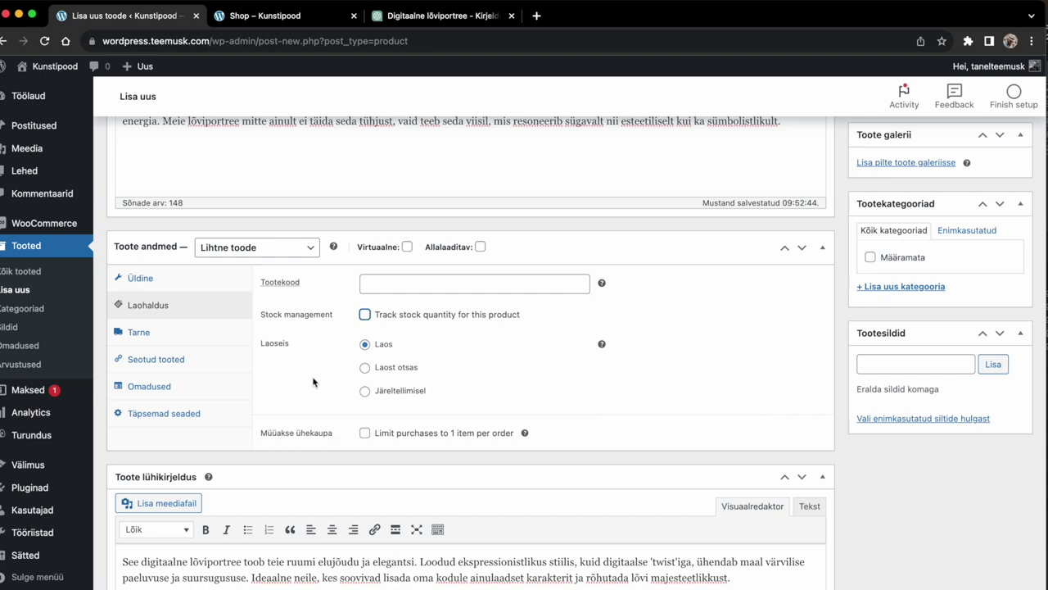
Step: In Tarne, enter weight 1 kg and dimensions 3 × 50 × 80 cm
{"action": "left_click", "coordinate": [145, 335]}
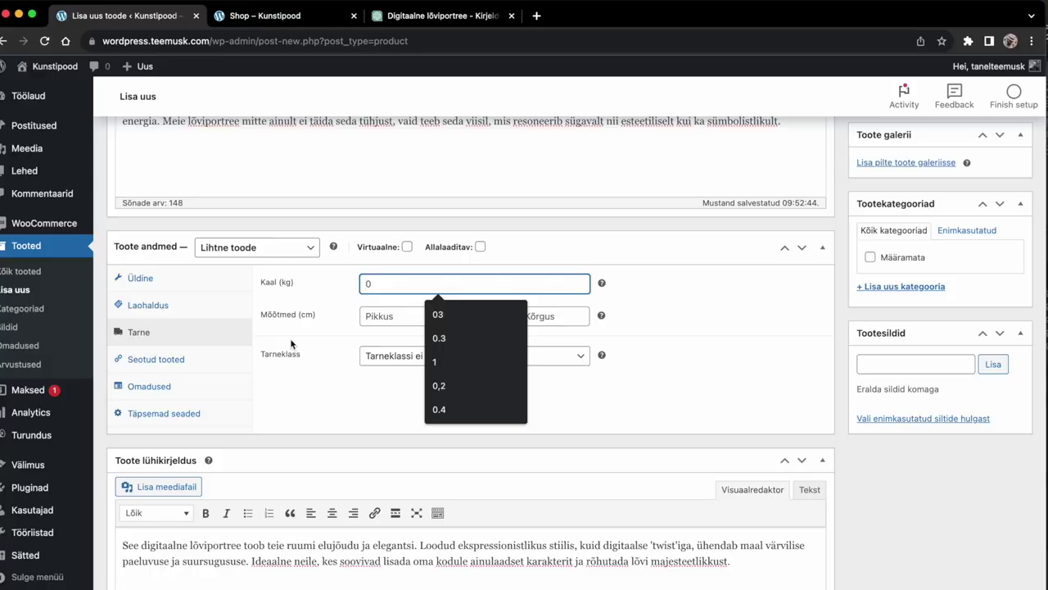
{"action": "type", "text": "1"}
{"action": "key", "text": "Tab"}
{"action": "type", "text": "3"}
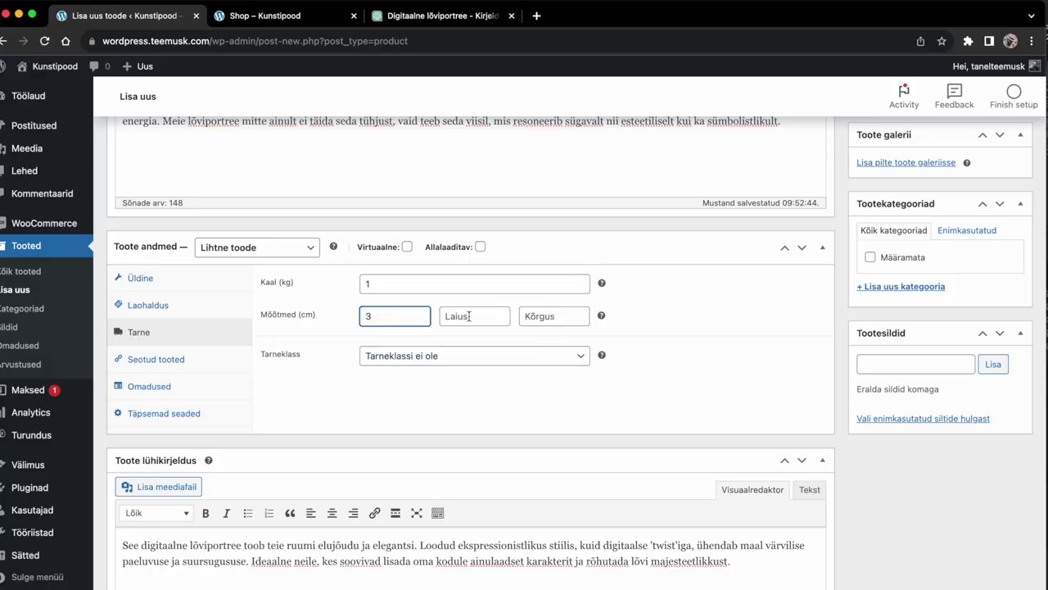
{"action": "left_click_drag", "start_coordinate": [392, 314], "coordinate": [344, 317]}
{"action": "key", "text": "BackSpace"}
{"action": "type", "text": "3"}
{"action": "key", "text": "Tab"}
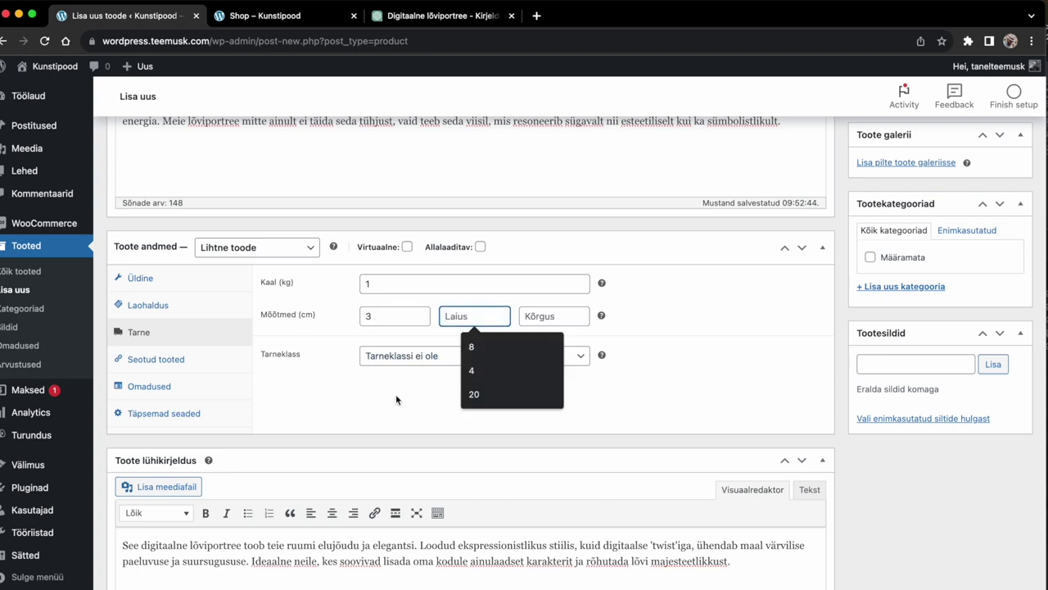
{"action": "type", "text": "50"}
{"action": "left_click", "coordinate": [556, 316]}
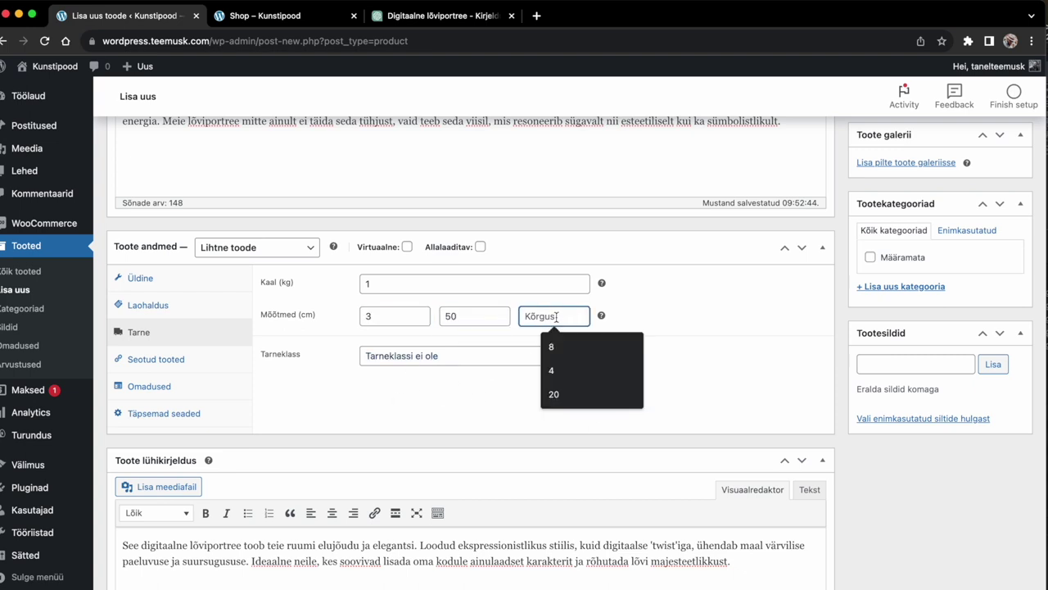
{"action": "type", "text": "80"}
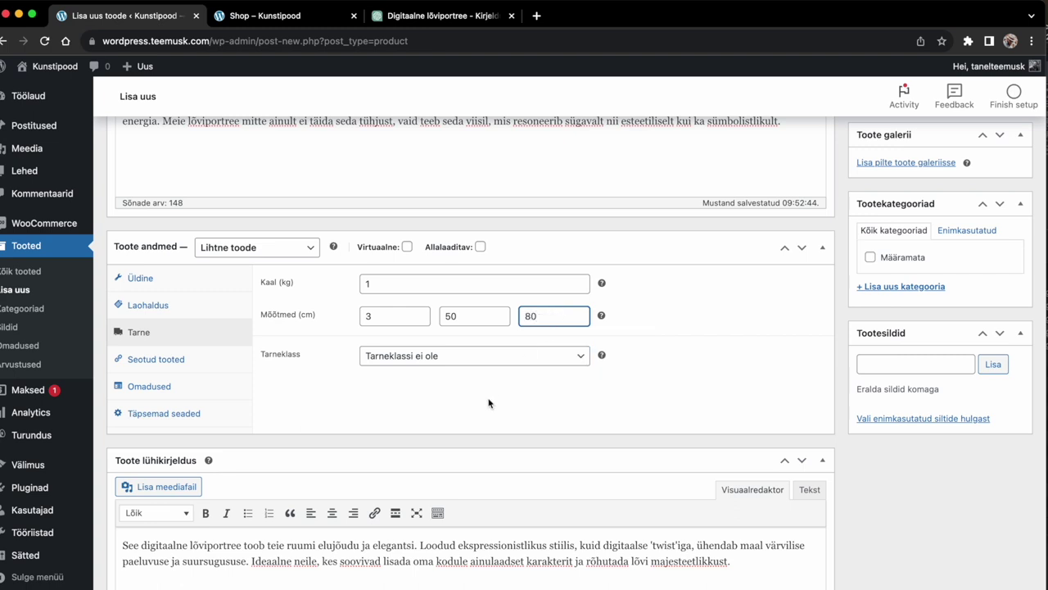
{"action": "left_click", "coordinate": [489, 407]}
Step: Leave the shipping class as 'Tarneklassi ei ole'
{"action": "left_click", "coordinate": [416, 361]}
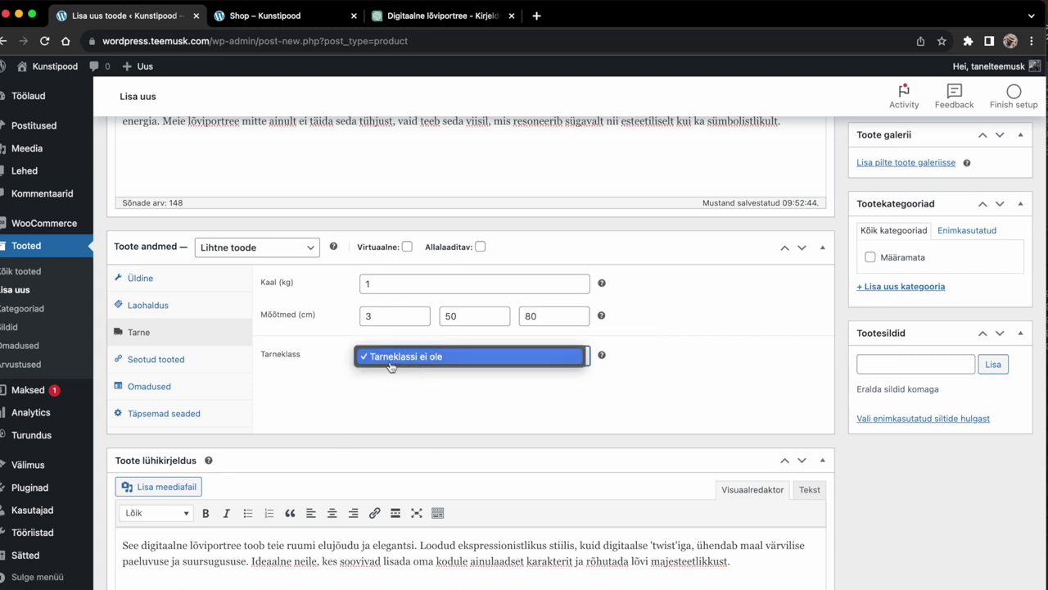
{"action": "left_click", "coordinate": [329, 384]}
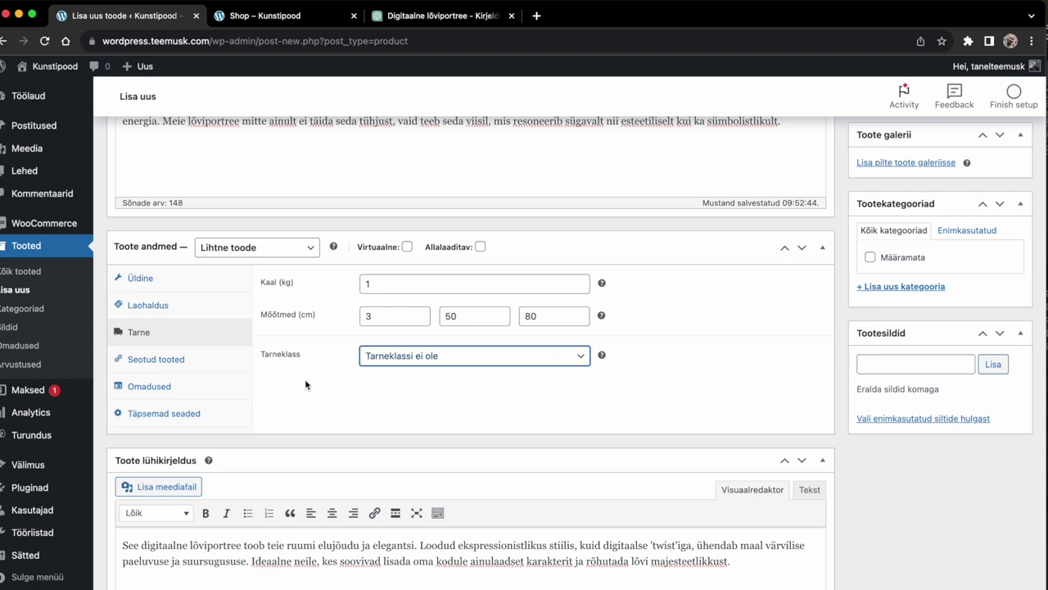
{"action": "left_click", "coordinate": [466, 357]}
{"action": "left_click", "coordinate": [463, 418]}
Step: Review Seotud tooted and Omadused, then begin a thank-you purchase note with the contact e-mail
{"action": "left_click", "coordinate": [173, 363]}
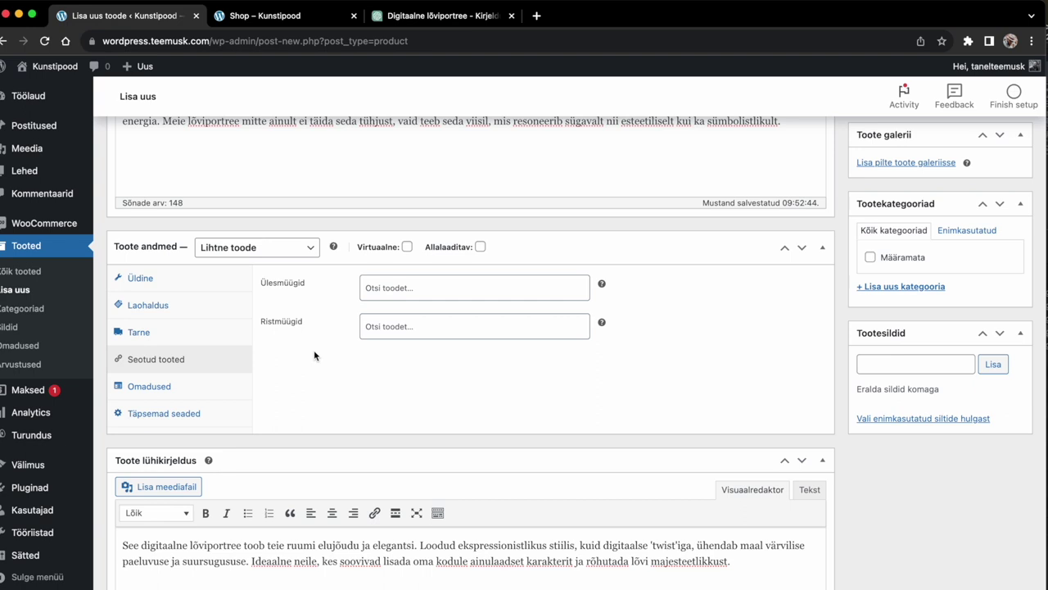
{"action": "left_click", "coordinate": [152, 387]}
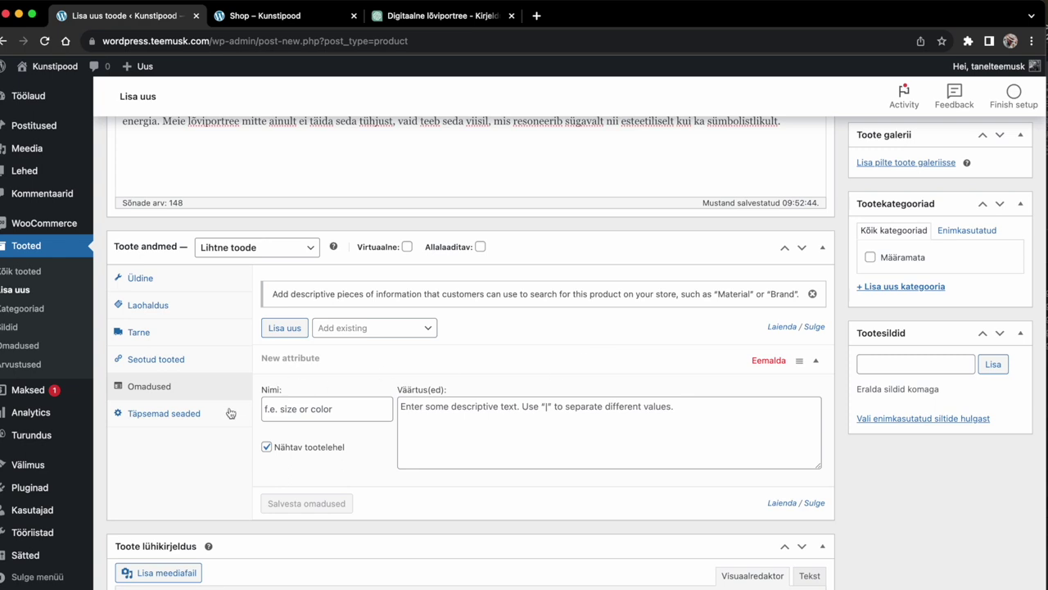
{"action": "left_click", "coordinate": [194, 415]}
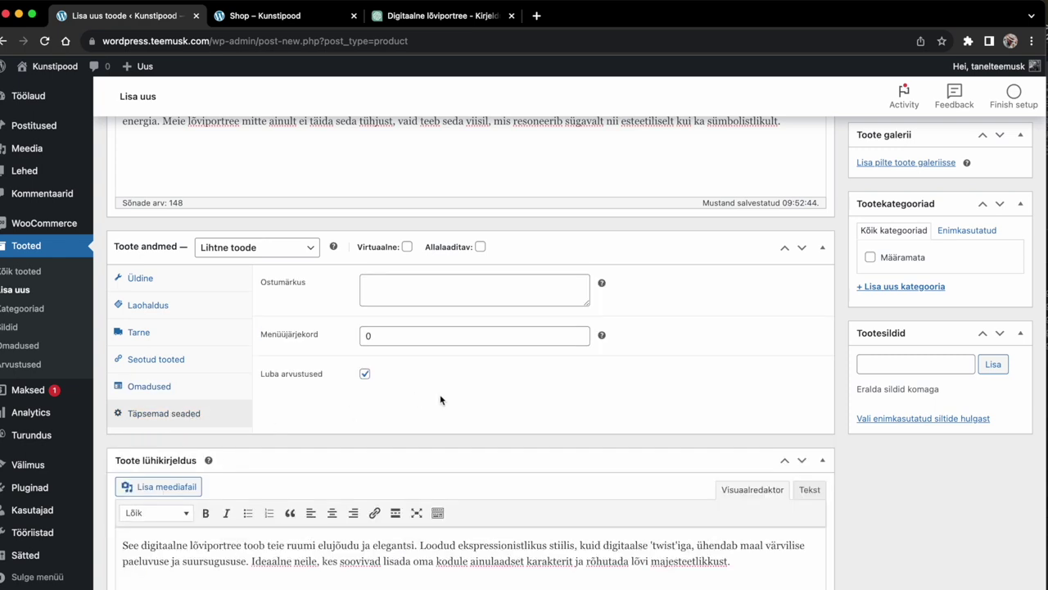
{"action": "left_click", "coordinate": [475, 289]}
{"action": "type", "text": "Täname toote ostu eest. Lisainfo ning"}
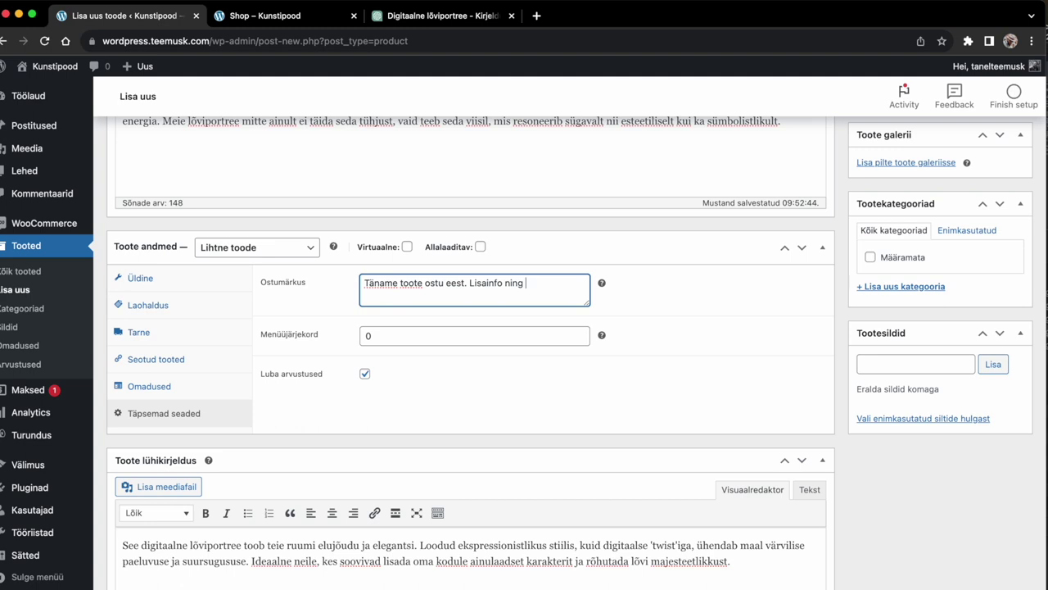
{"action": "type", "text": " küsimuste korral kirjutage"}
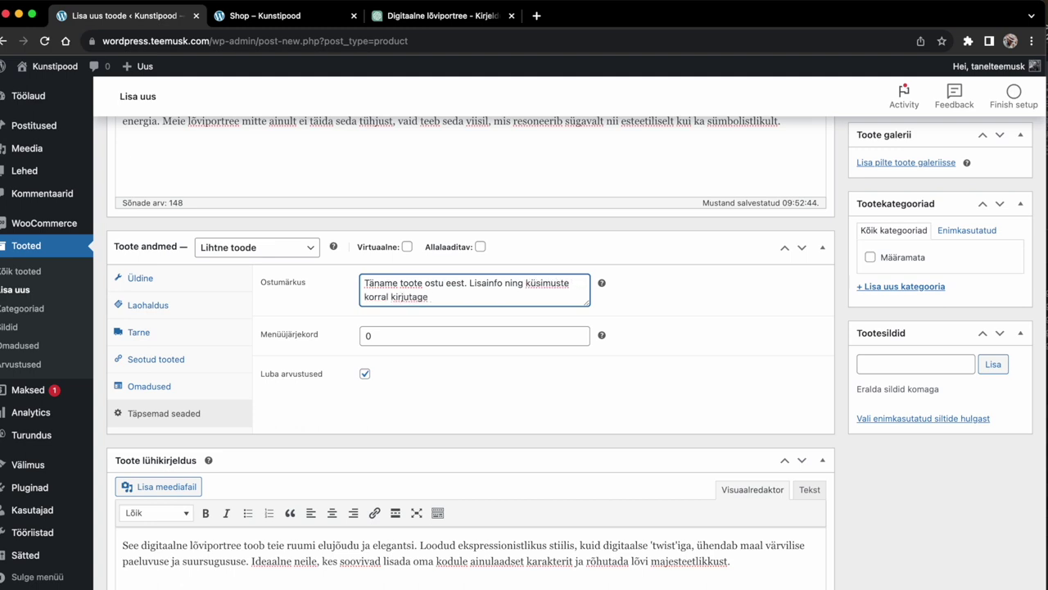
Step: Add a blank line and a closing 'Täname' to the purchase note
{"action": "key", "text": "Return"}
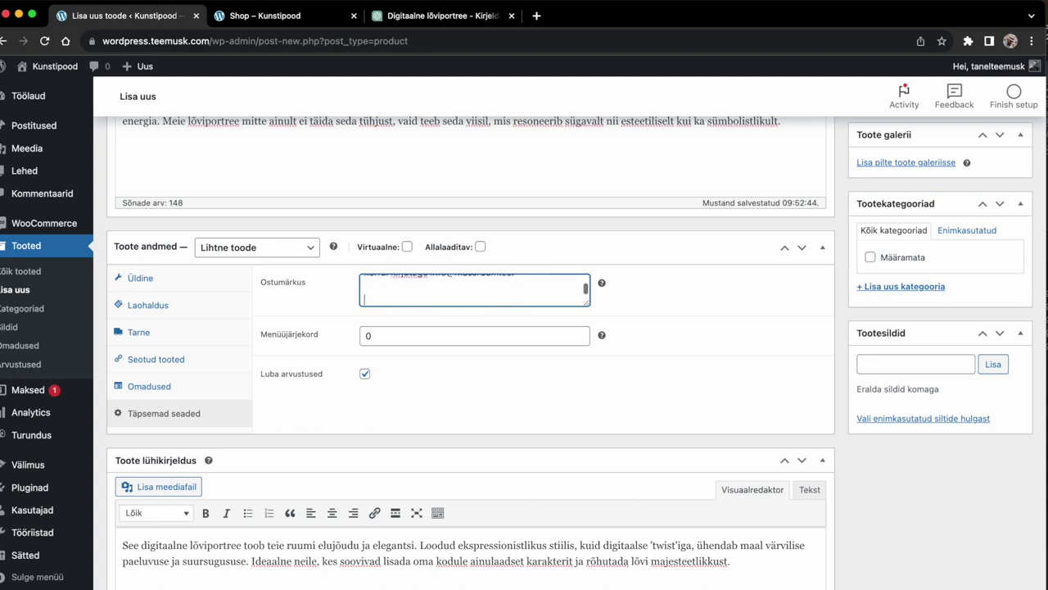
{"action": "key", "text": "Return"}
{"action": "type", "text": "Täname"}
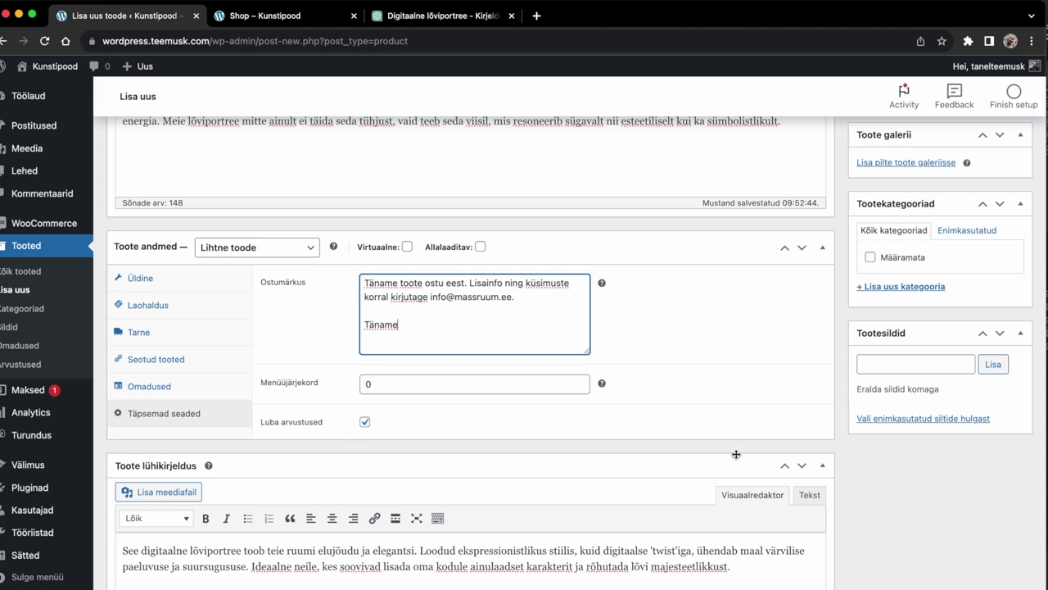
{"action": "scroll", "coordinate": [736, 453], "scroll_direction": "up", "scroll_amount": 8}
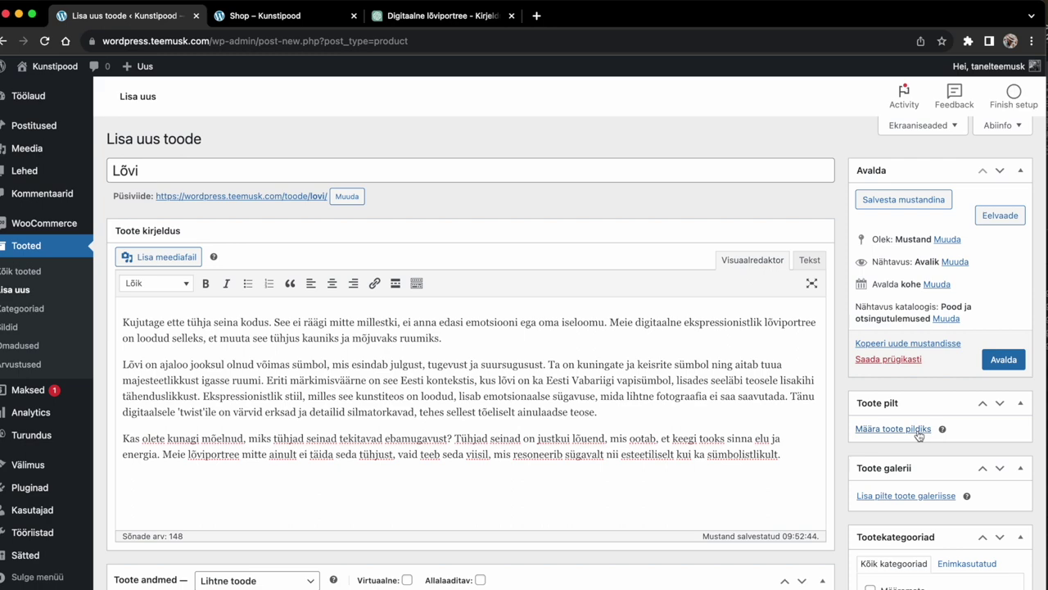
Step: Upload lovi.png titled 'Lõvi digitaalne maal', add alt text, and set it as product image
{"action": "left_click", "coordinate": [893, 429]}
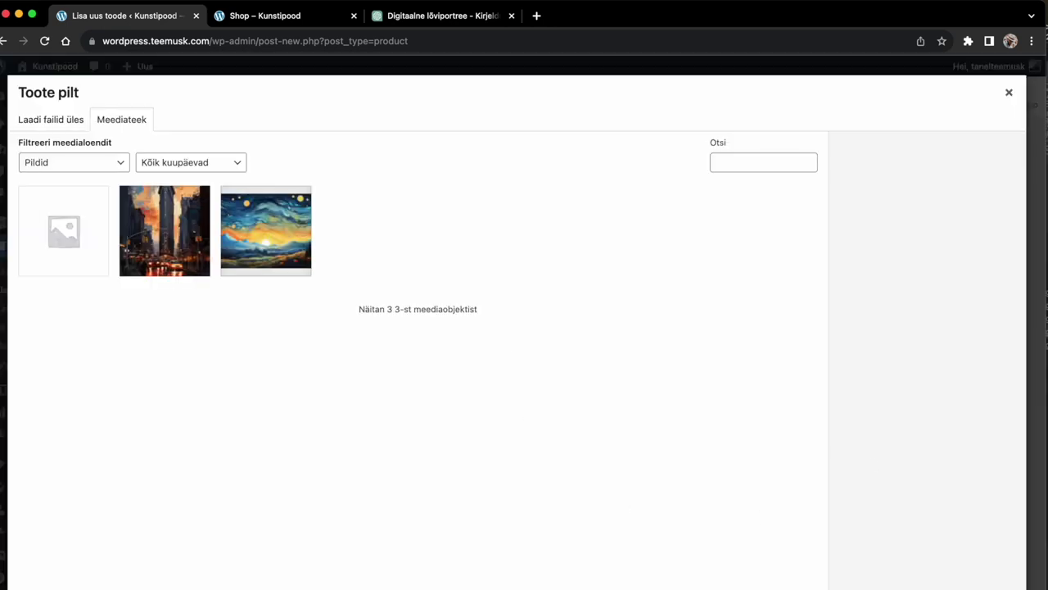
{"action": "key", "text": "super+Tab"}
{"action": "left_click", "coordinate": [885, 410]}
{"action": "key", "text": "space"}
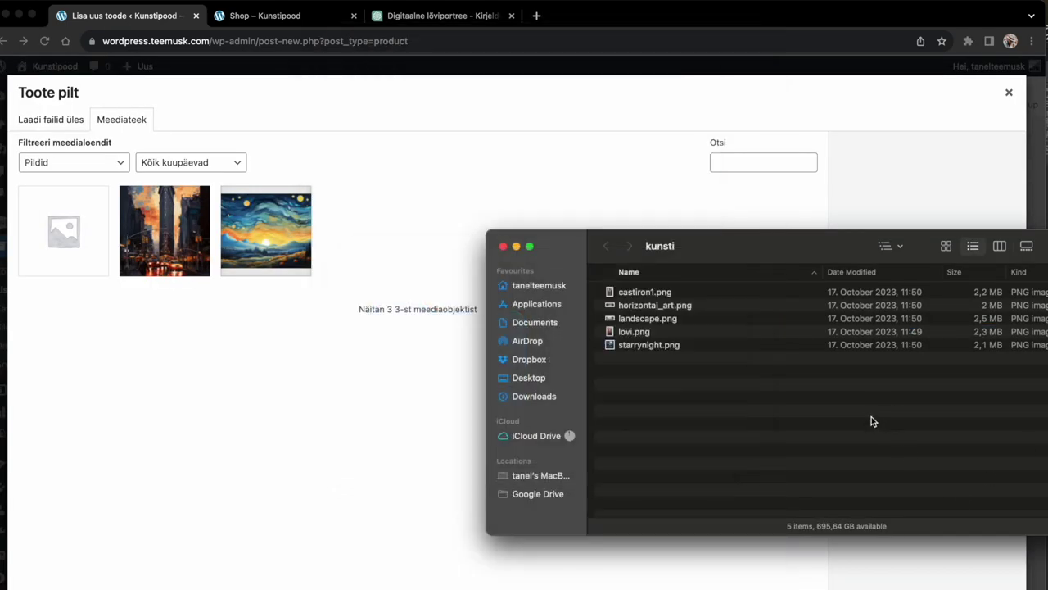
{"action": "left_click_drag", "start_coordinate": [634, 332], "coordinate": [362, 356]}
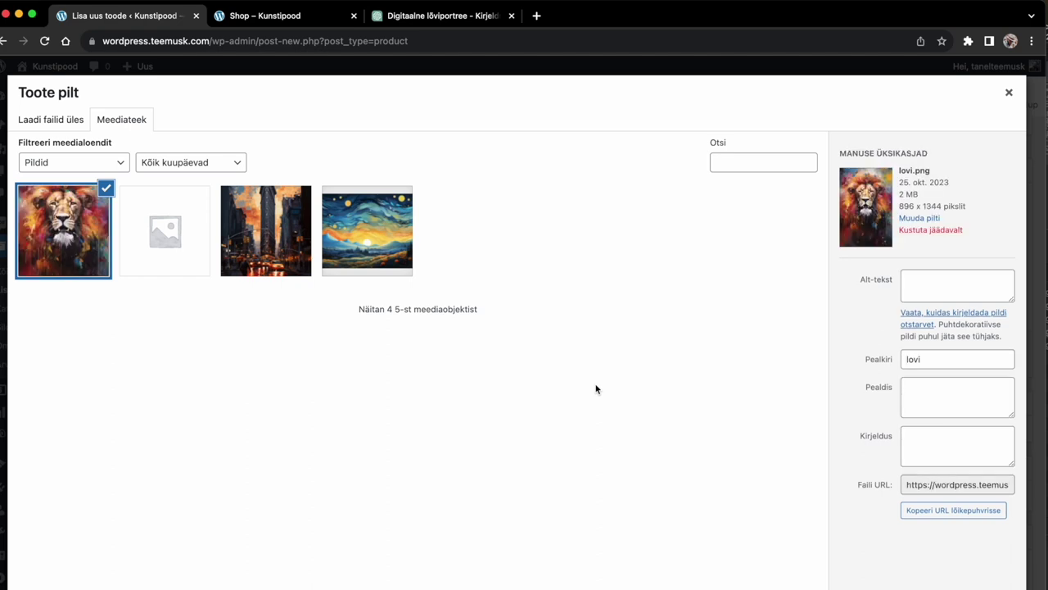
{"action": "type", "text": "Lõvi digitaalne maal"}
{"action": "left_click", "coordinate": [929, 281]}
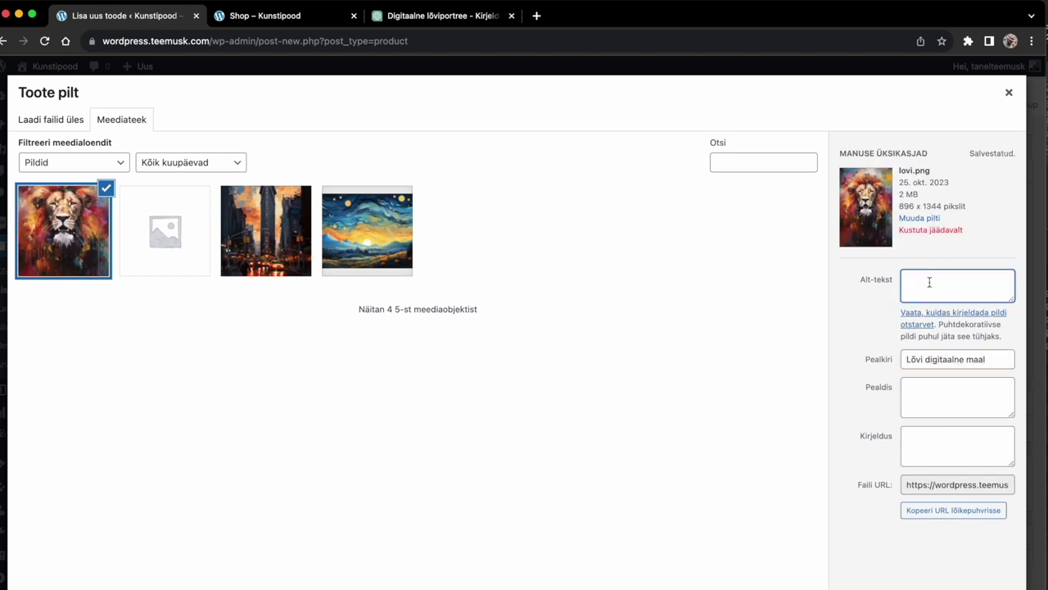
{"action": "type", "text": "Lõvi portree digitaal"}
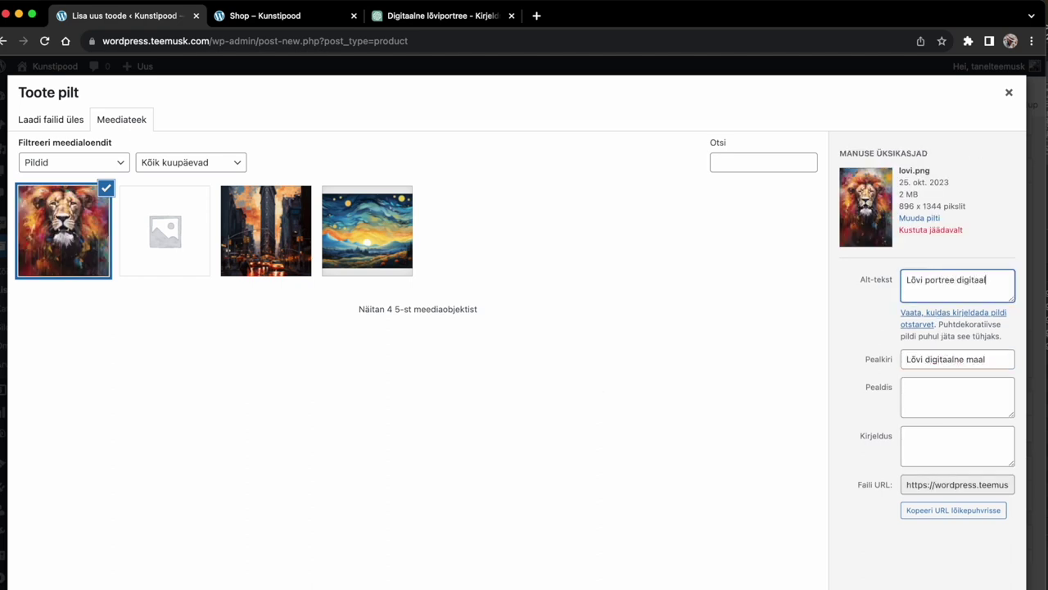
{"action": "type", "text": "se ekspressionistlikus maalingus"}
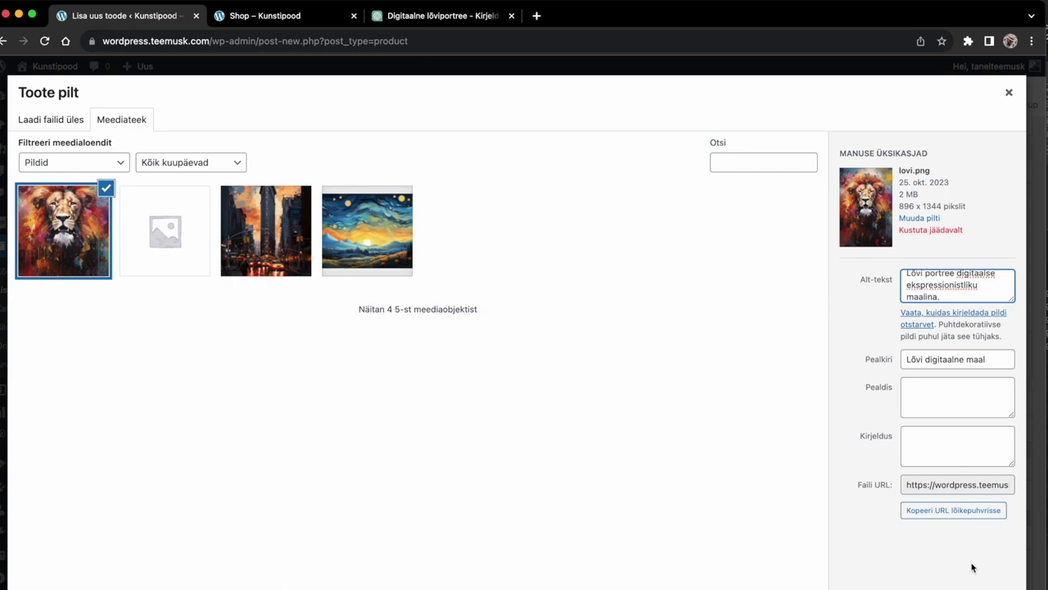
{"action": "left_click", "coordinate": [973, 567]}
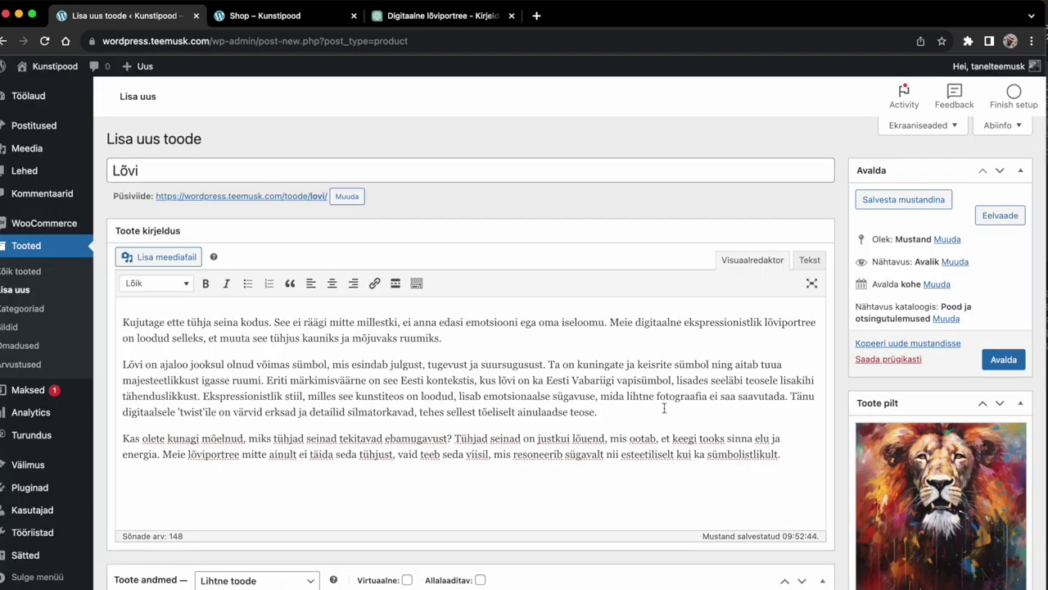
Step: Open the product gallery picker and close it without adding any images
{"action": "scroll", "coordinate": [748, 400], "scroll_direction": "down", "scroll_amount": 1}
{"action": "scroll", "coordinate": [748, 399], "scroll_direction": "down", "scroll_amount": 3}
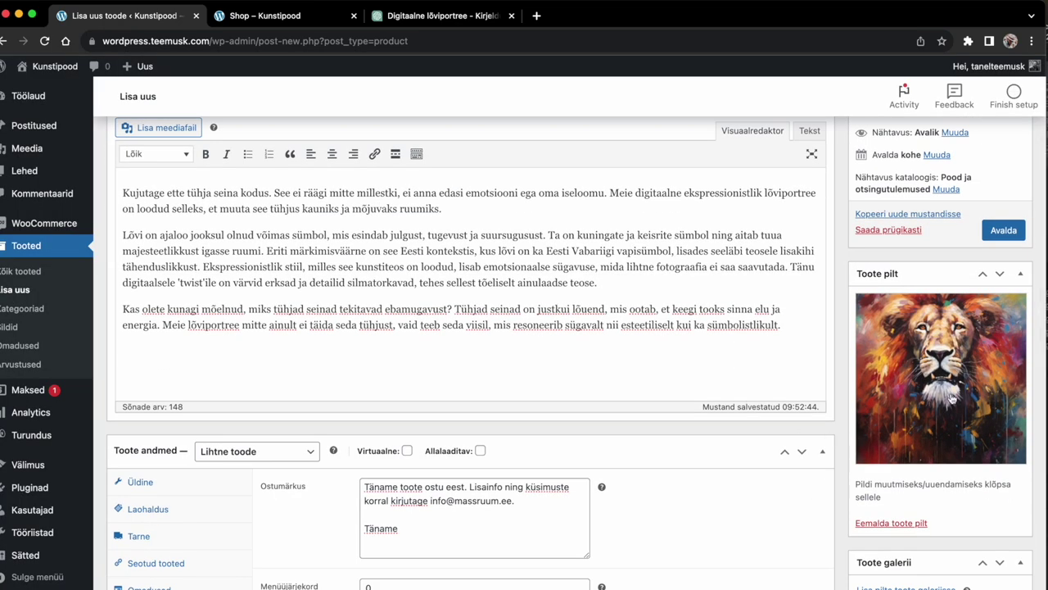
{"action": "scroll", "coordinate": [840, 531], "scroll_direction": "down", "scroll_amount": 3}
{"action": "scroll", "coordinate": [840, 531], "scroll_direction": "down", "scroll_amount": 1}
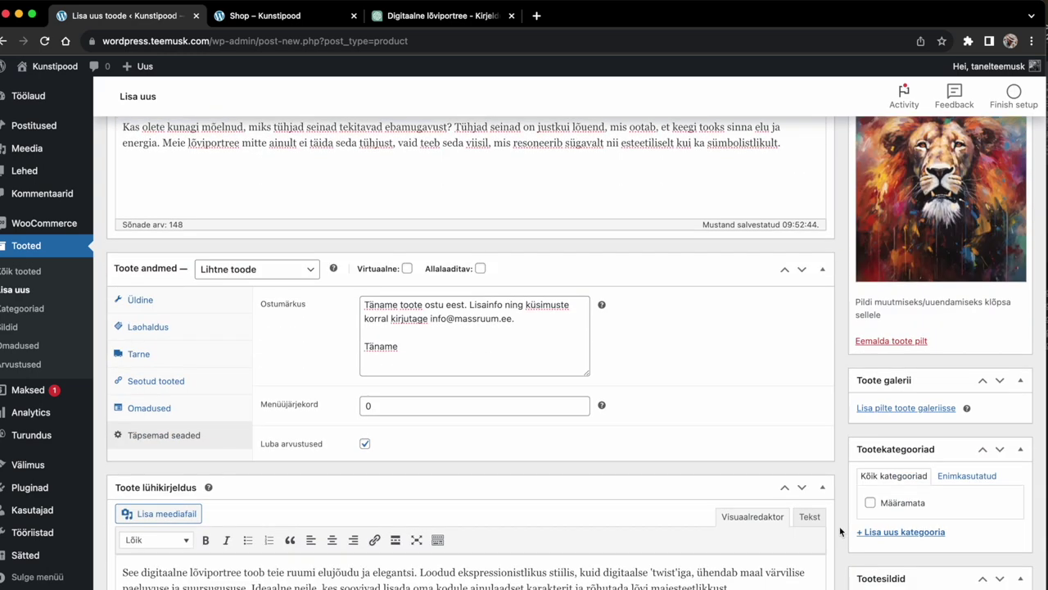
{"action": "left_click", "coordinate": [925, 407]}
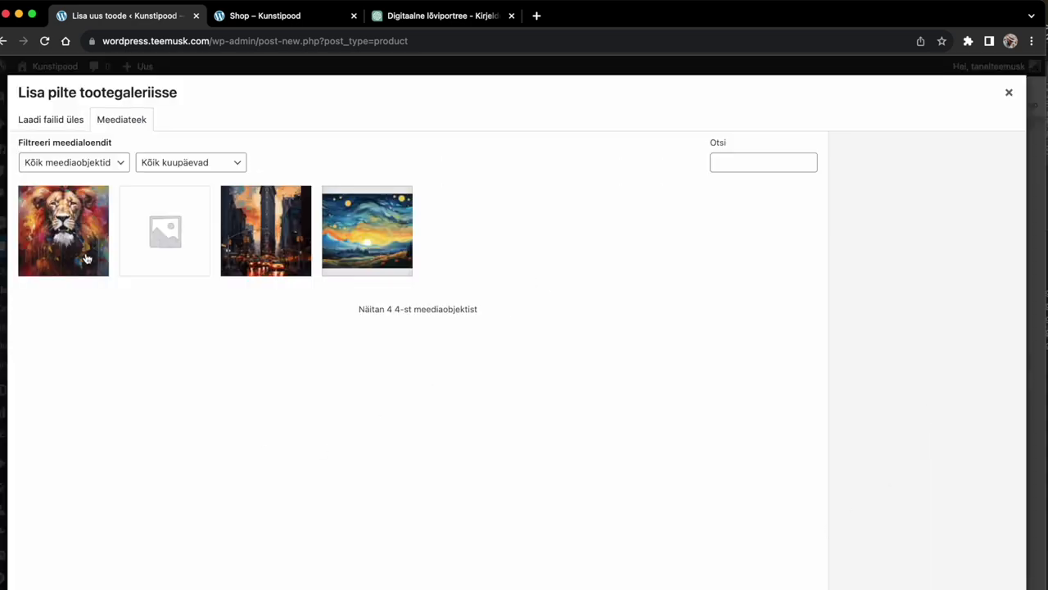
{"action": "left_click", "coordinate": [1009, 92]}
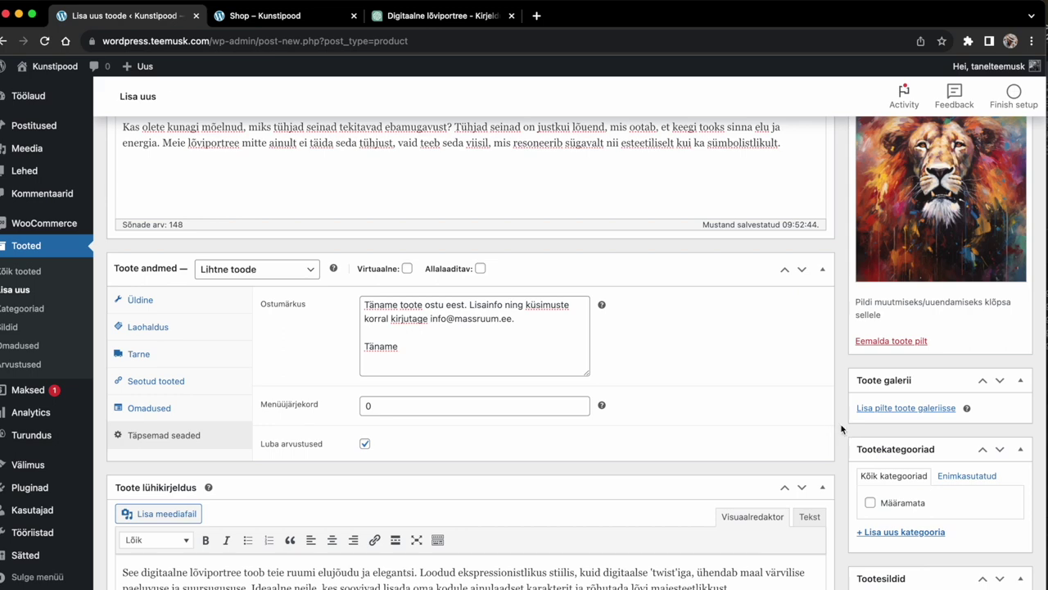
Step: Create and assign the new product category 'Loomad ja Linnud'
{"action": "scroll", "coordinate": [841, 428], "scroll_direction": "down", "scroll_amount": 2}
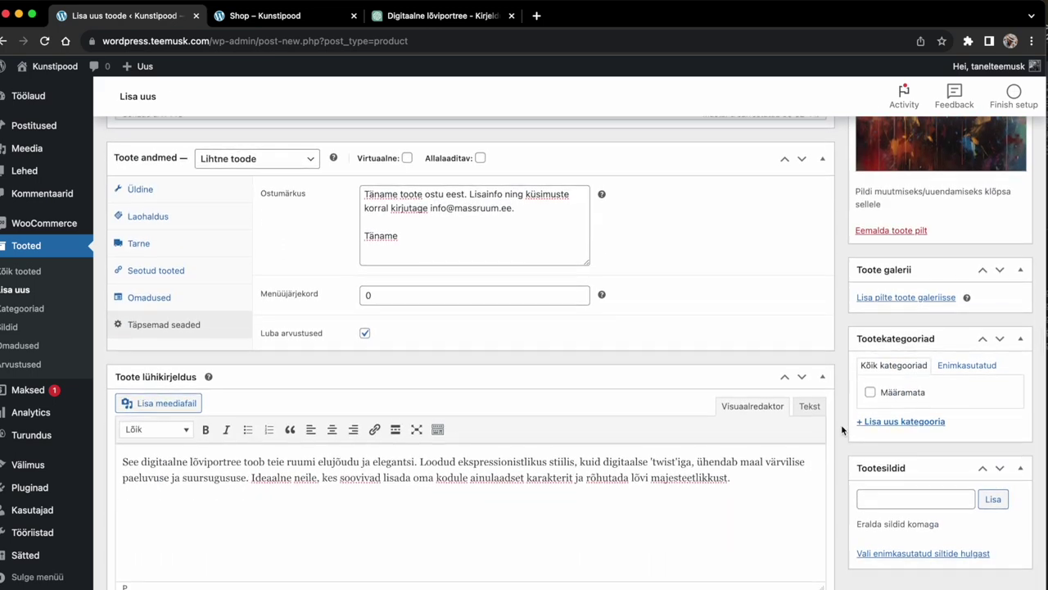
{"action": "left_click", "coordinate": [921, 456]}
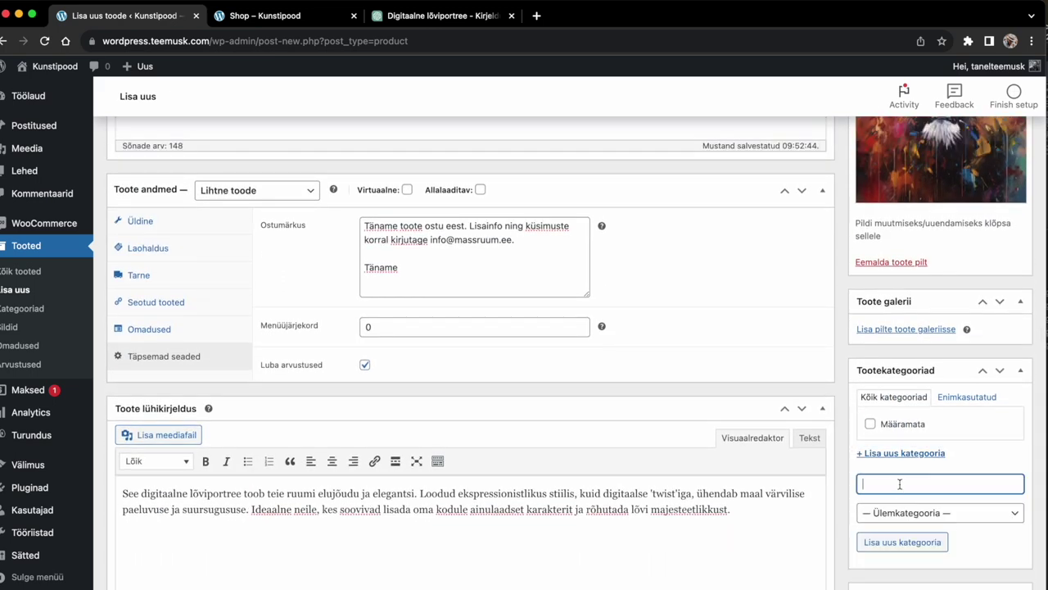
{"action": "type", "text": "Loomad ja Linnud"}
{"action": "left_click", "coordinate": [909, 546]}
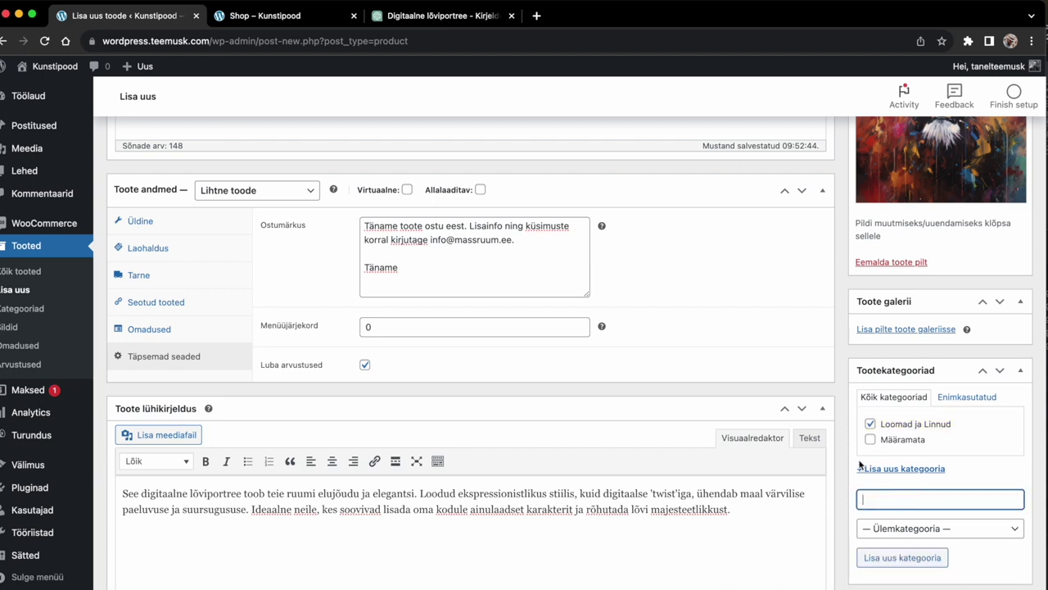
Step: Add the product tags digital art, digimaal and AI kunst
{"action": "scroll", "coordinate": [858, 479], "scroll_direction": "up", "scroll_amount": 5}
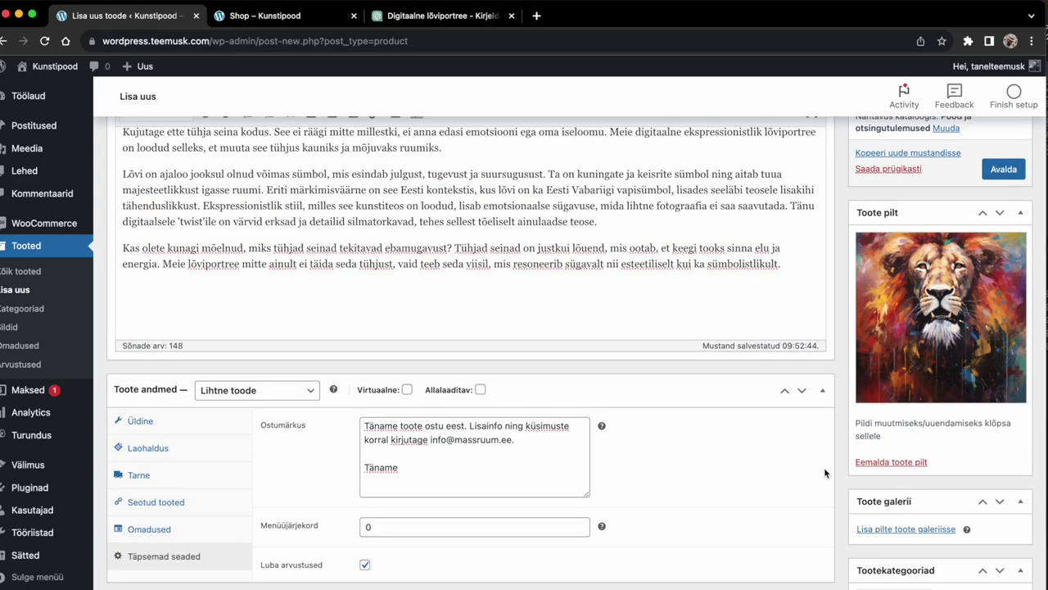
{"action": "scroll", "coordinate": [824, 469], "scroll_direction": "down", "scroll_amount": 7}
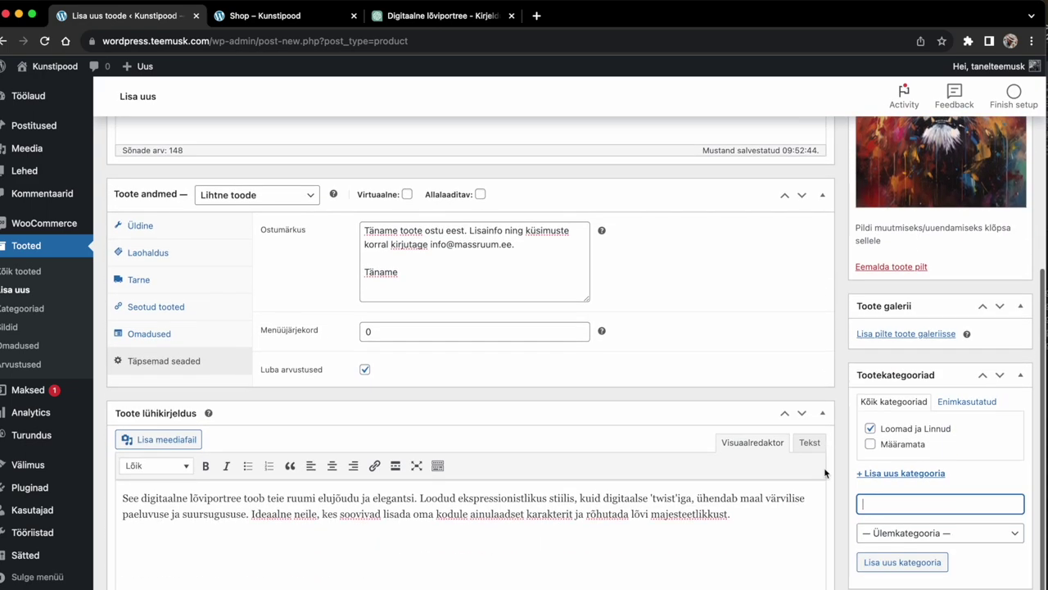
{"action": "left_click", "coordinate": [903, 534]}
{"action": "type", "text": "digital art, digimaal"}
{"action": "key", "text": "Return"}
{"action": "type", "text": "AI kunst"}
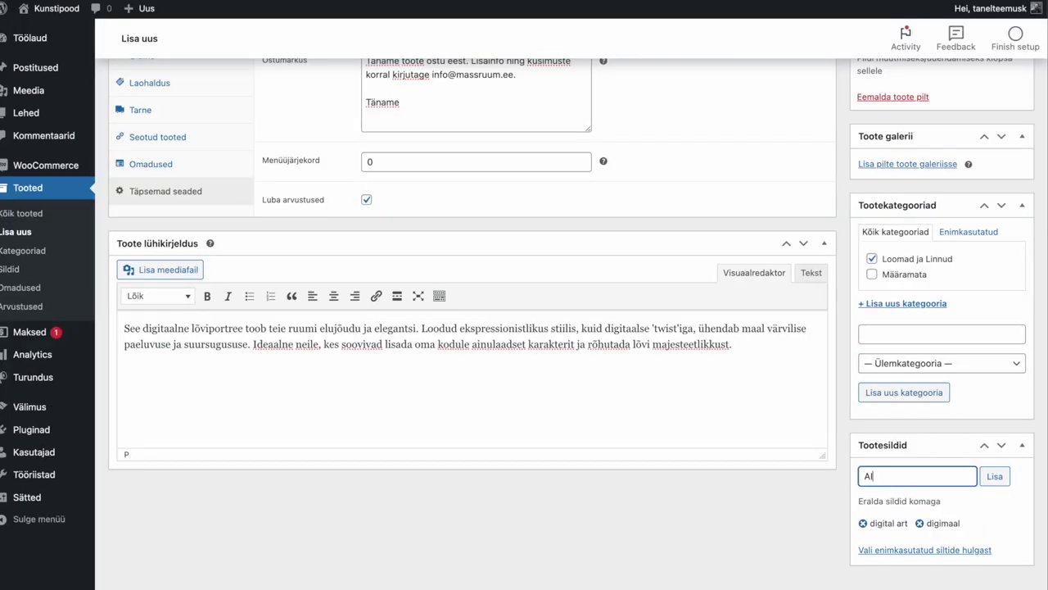
{"action": "key", "text": "Return"}
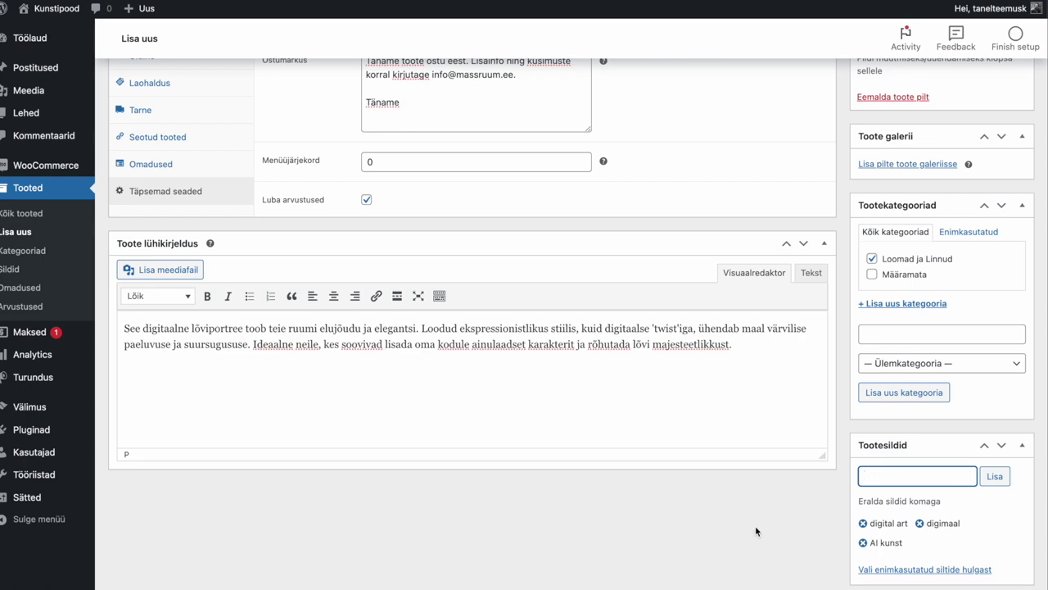
{"action": "scroll", "coordinate": [819, 516], "scroll_direction": "up", "scroll_amount": 15}
{"action": "scroll", "coordinate": [835, 513], "scroll_direction": "down", "scroll_amount": 1}
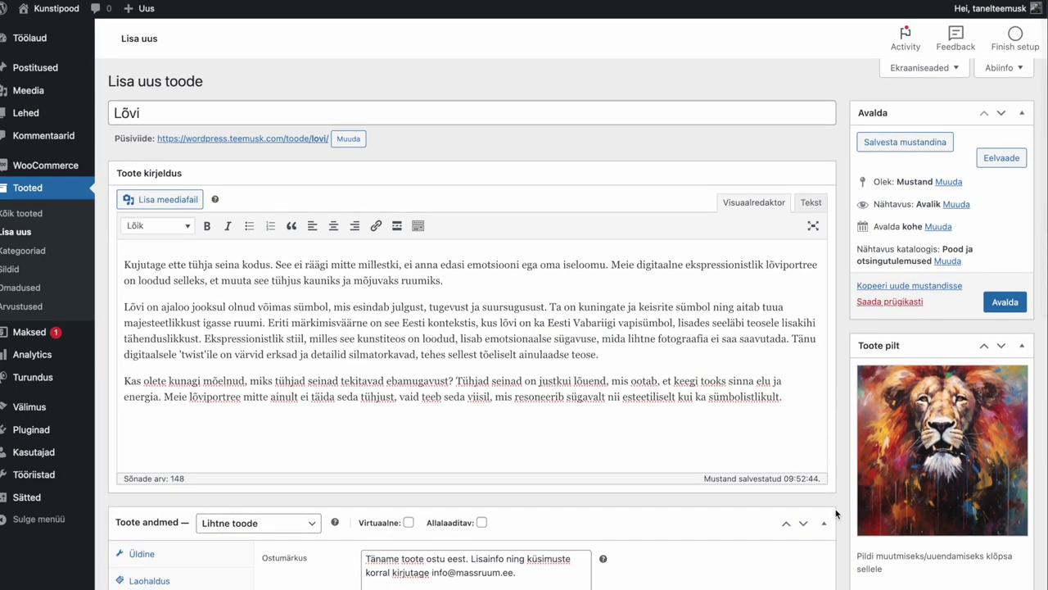
Step: Publish Lõvi and find its on-sale card ($59.00 → $49.00) on the Shop page
{"action": "left_click", "coordinate": [1014, 303]}
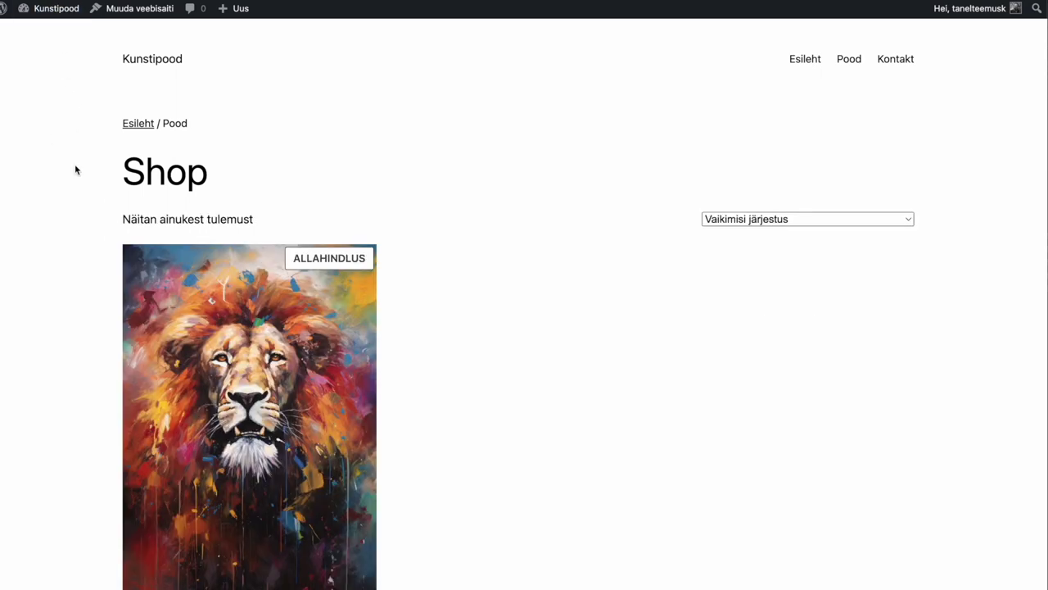
{"action": "scroll", "coordinate": [67, 340], "scroll_direction": "down", "scroll_amount": 2}
{"action": "scroll", "coordinate": [67, 340], "scroll_direction": "down", "scroll_amount": 3}
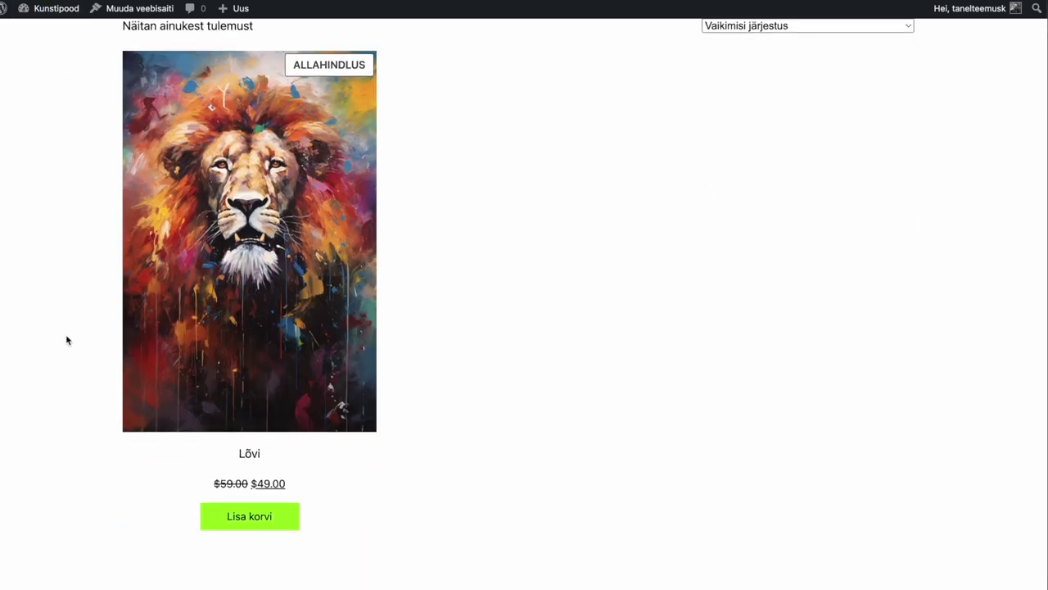
{"action": "scroll", "coordinate": [67, 340], "scroll_direction": "up", "scroll_amount": 5}
{"action": "scroll", "coordinate": [67, 340], "scroll_direction": "down", "scroll_amount": 5}
{"action": "scroll", "coordinate": [67, 340], "scroll_direction": "up", "scroll_amount": 5}
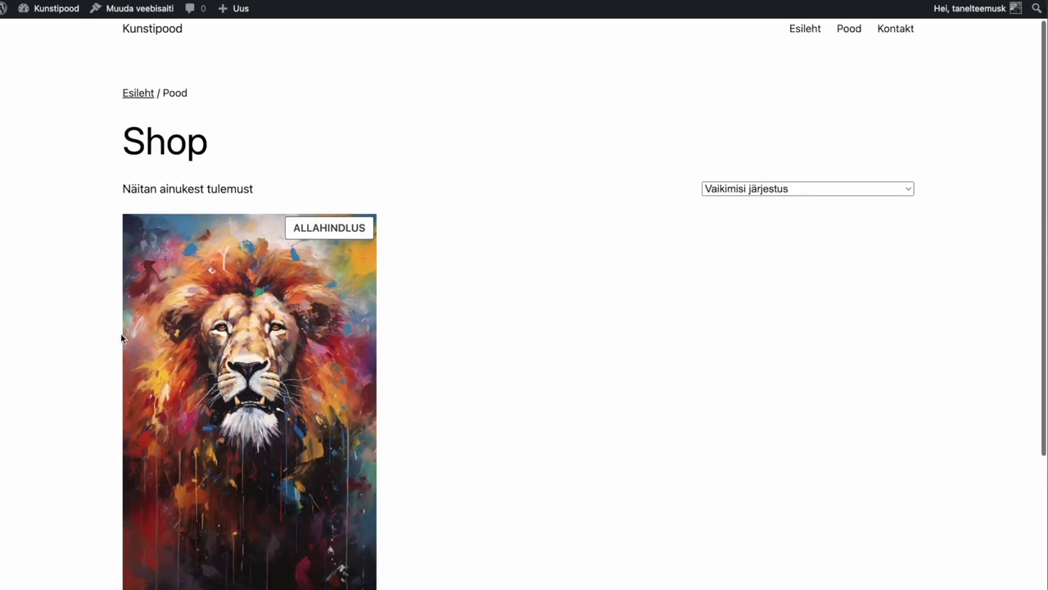
{"action": "scroll", "coordinate": [250, 317], "scroll_direction": "down", "scroll_amount": 2}
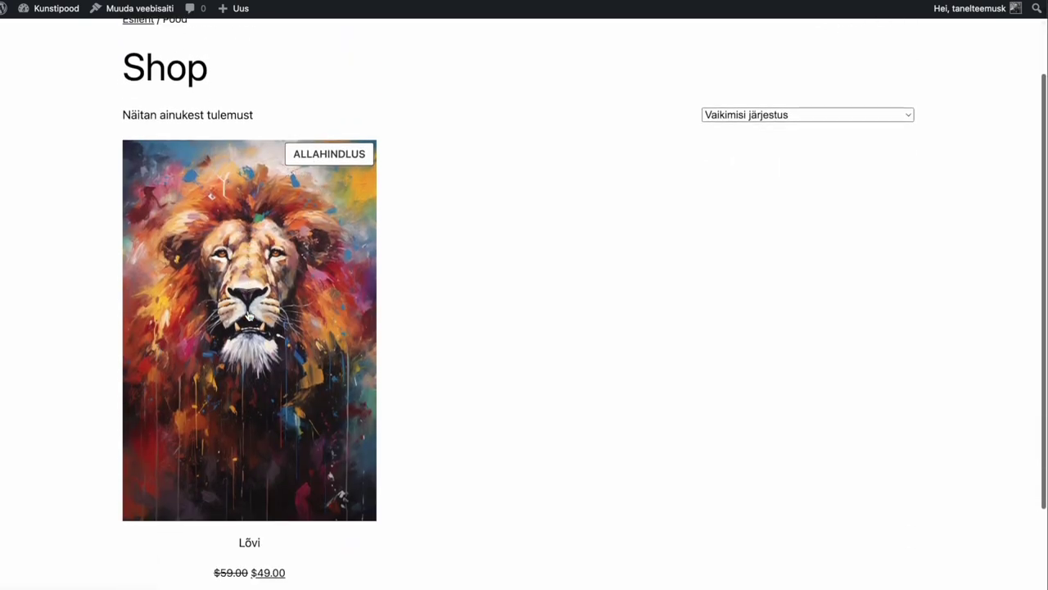
Step: Open the Lõvi product page and test the quantity, raising it to 2 and back to 1
{"action": "left_click", "coordinate": [220, 399]}
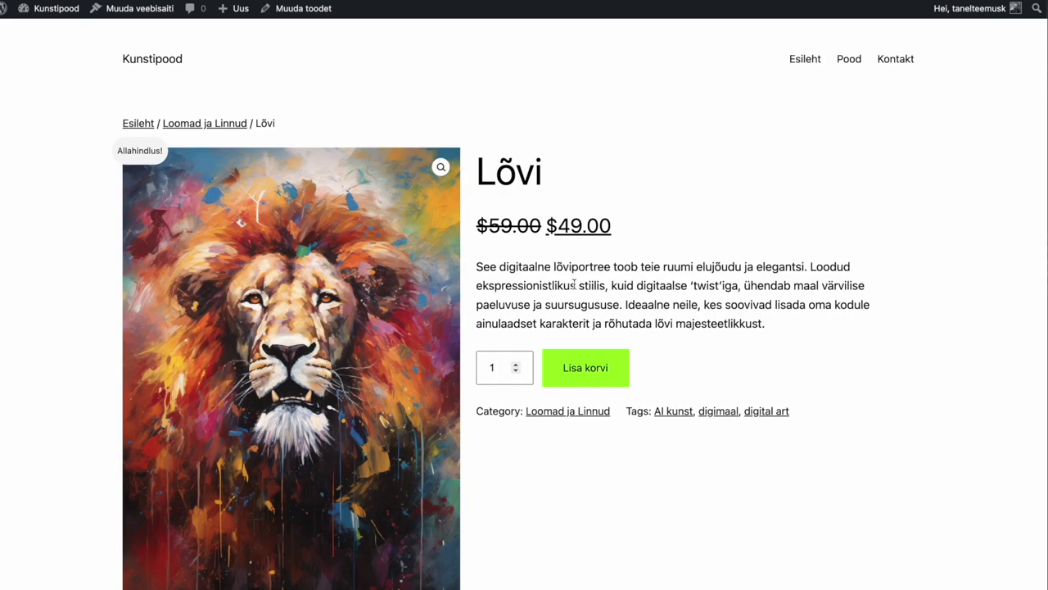
{"action": "scroll", "coordinate": [635, 284], "scroll_direction": "down", "scroll_amount": 3}
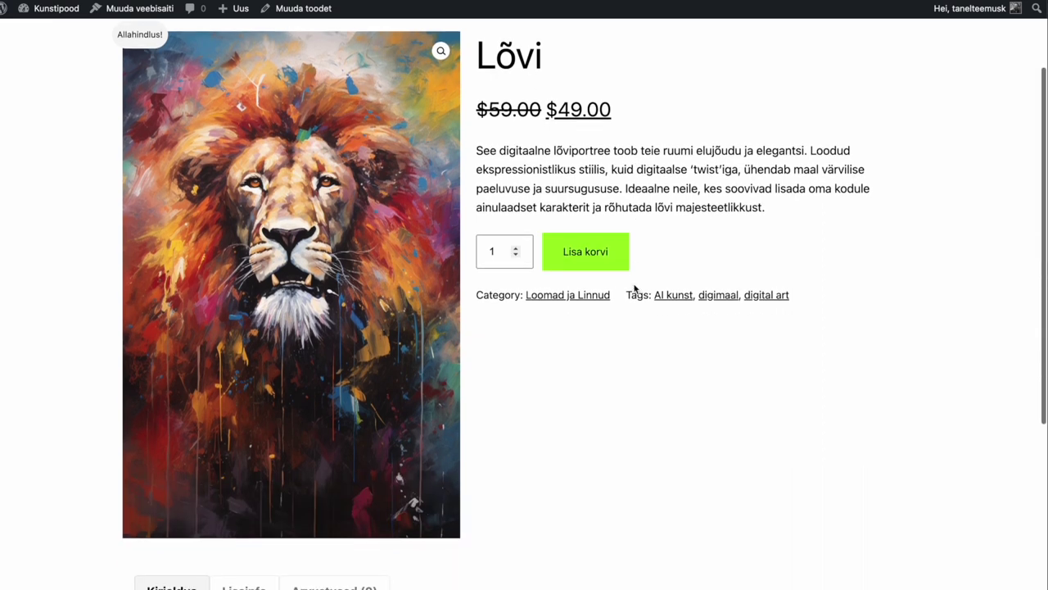
{"action": "left_click", "coordinate": [516, 248]}
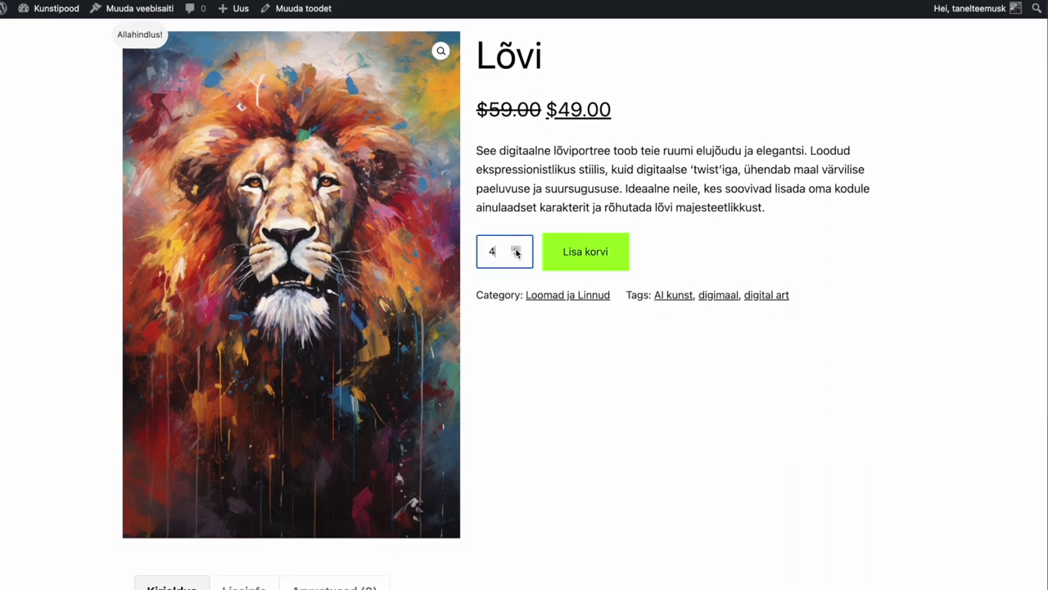
{"action": "left_click", "coordinate": [516, 256]}
{"action": "scroll", "coordinate": [655, 319], "scroll_direction": "up", "scroll_amount": 3}
{"action": "left_click", "coordinate": [776, 335]}
Step: Select the short description paragraph, then scroll down to the full description
{"action": "left_click_drag", "start_coordinate": [776, 333], "coordinate": [472, 268]}
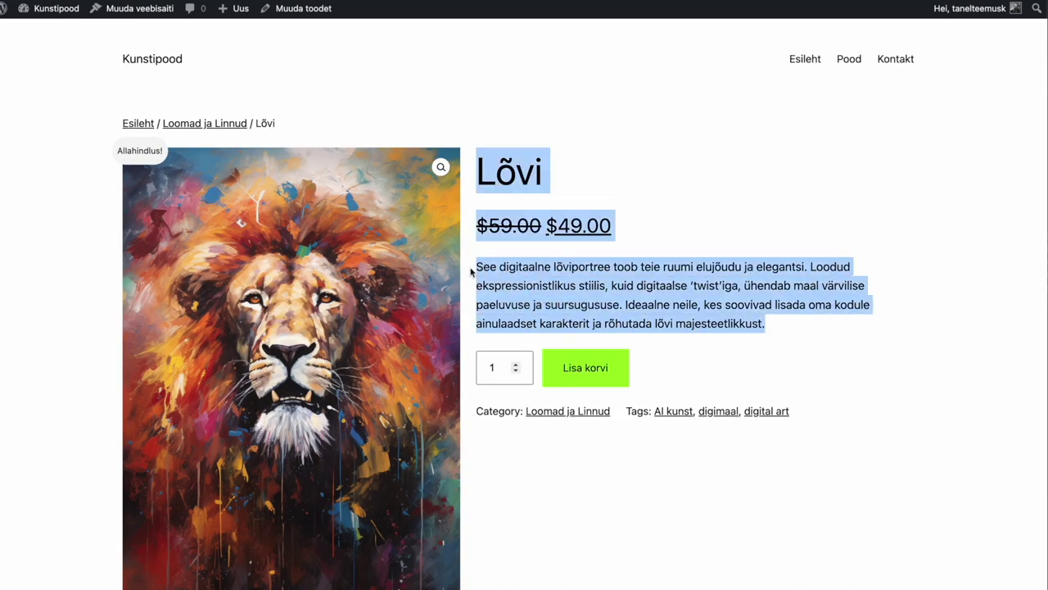
{"action": "left_click", "coordinate": [773, 325]}
{"action": "left_click_drag", "start_coordinate": [773, 325], "coordinate": [471, 265]}
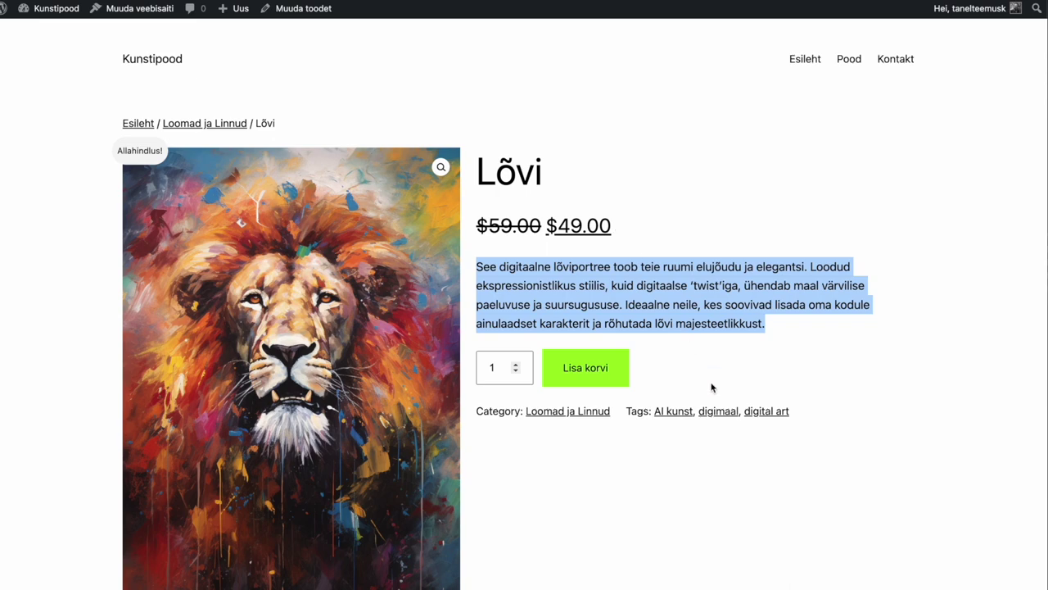
{"action": "scroll", "coordinate": [712, 386], "scroll_direction": "down", "scroll_amount": 5}
{"action": "left_click_drag", "start_coordinate": [712, 387], "coordinate": [802, 501]}
{"action": "scroll", "coordinate": [803, 500], "scroll_direction": "down", "scroll_amount": 4}
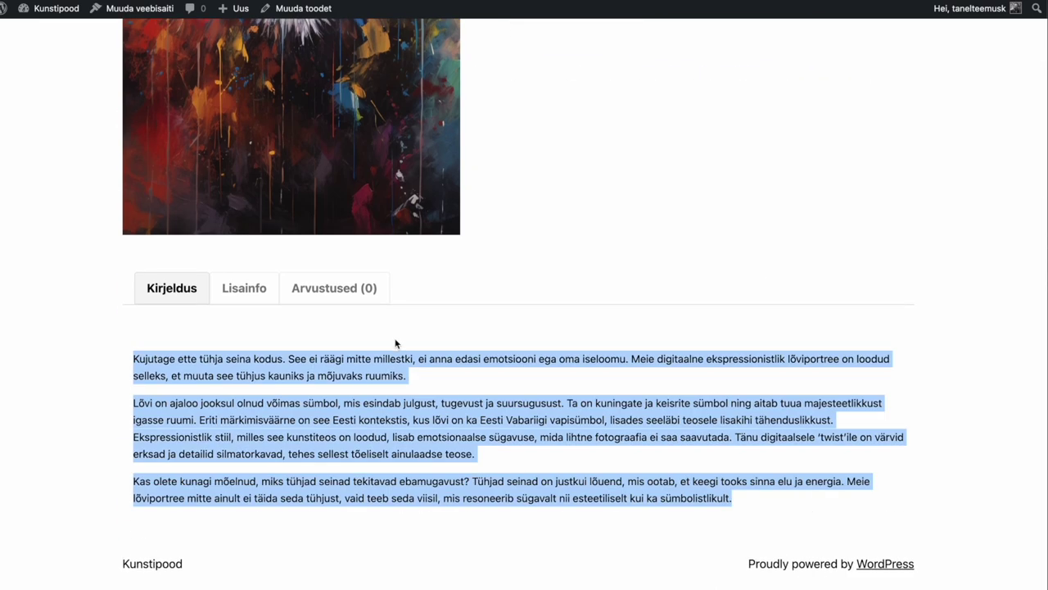